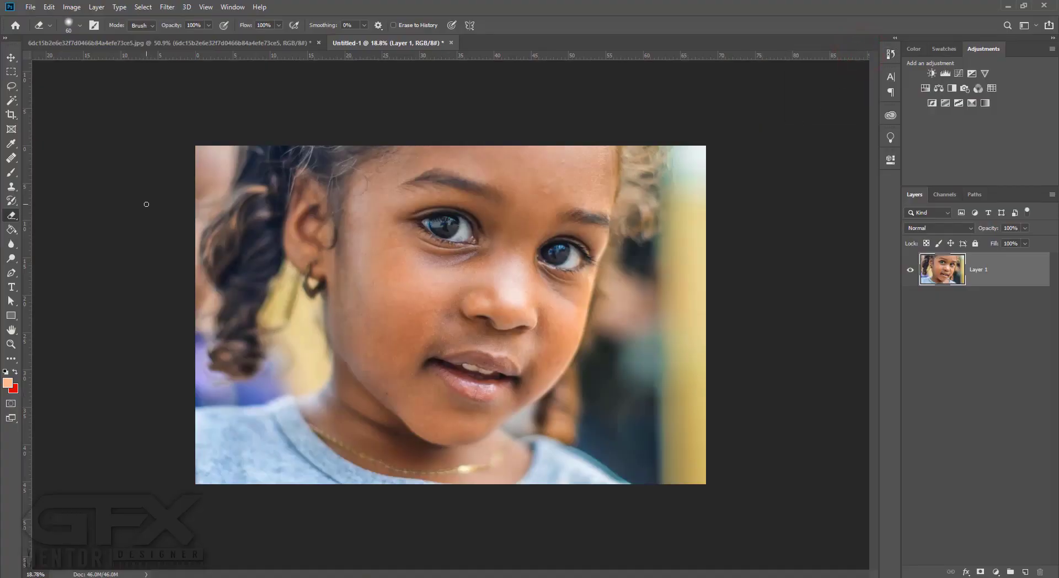
- Select the girl's face, ear and neck with a freehand Lasso outline that follows the hairline, jaw and shirt neckline
click(11, 86)
key(ctrl+plus)
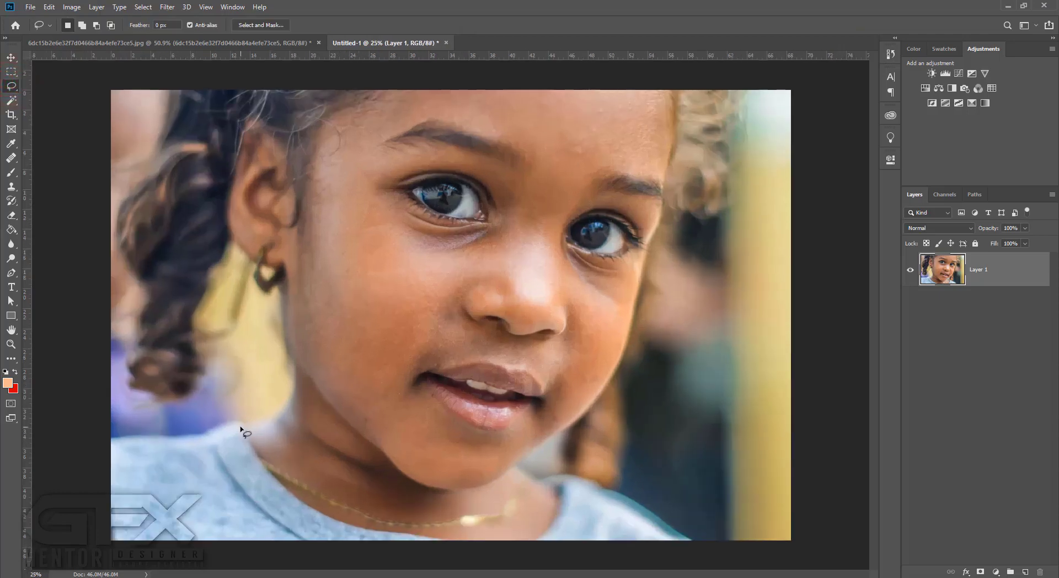
mouse_move(243, 426)
mouse_down()
mouse_move(267, 423)
mouse_move(287, 393)
mouse_up()
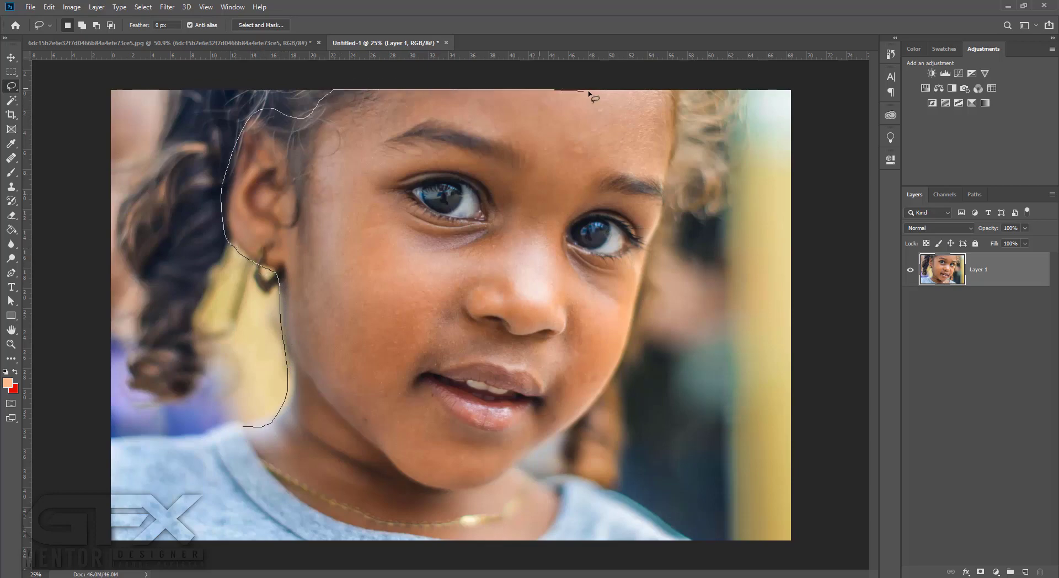
mouse_move(676, 97)
mouse_down()
mouse_move(678, 175)
mouse_move(629, 363)
mouse_up()
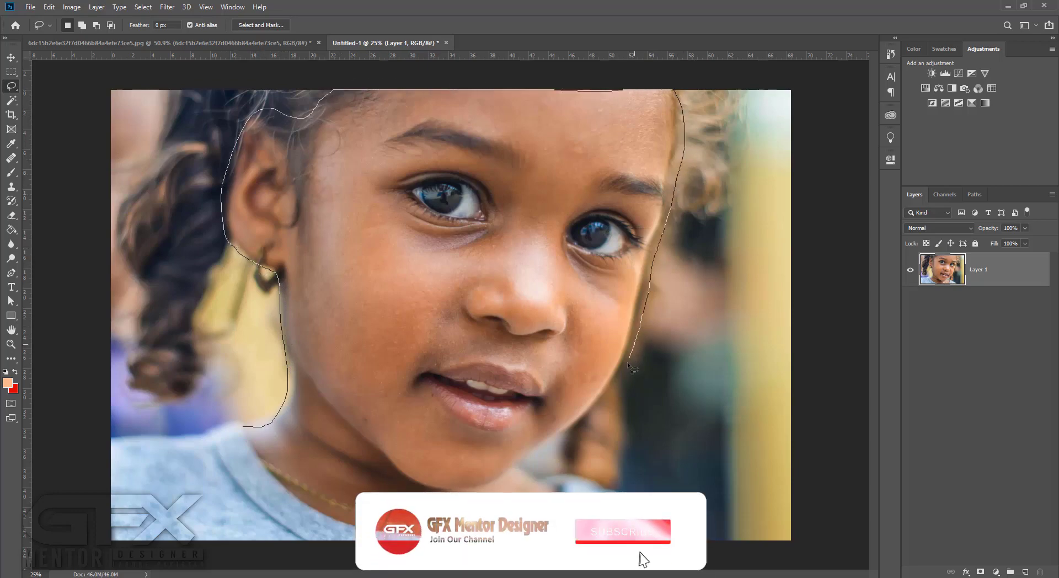
mouse_move(560, 444)
mouse_down()
mouse_move(534, 459)
mouse_move(552, 475)
mouse_up()
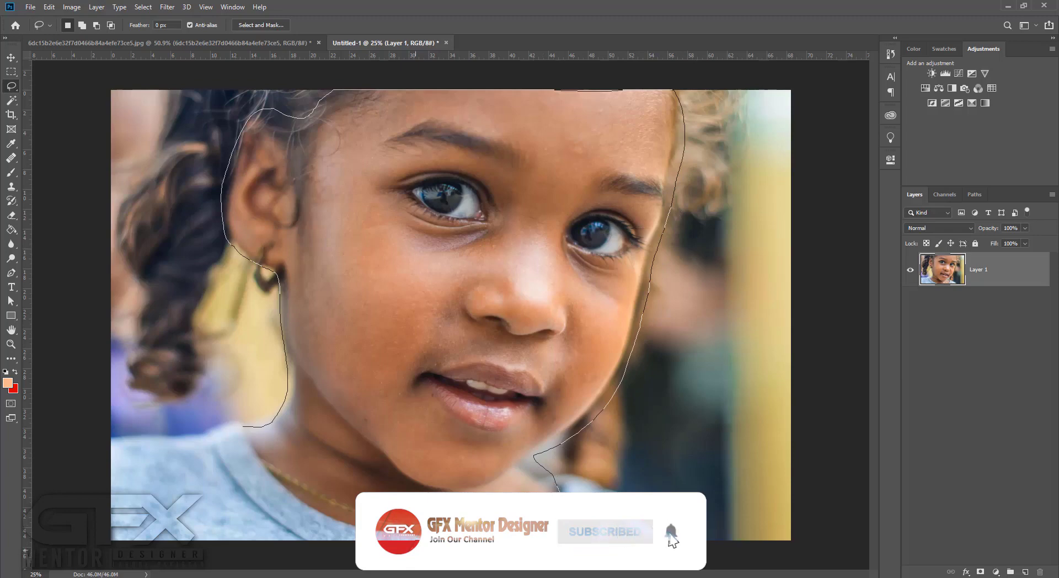
drag(242, 429, 244, 428)
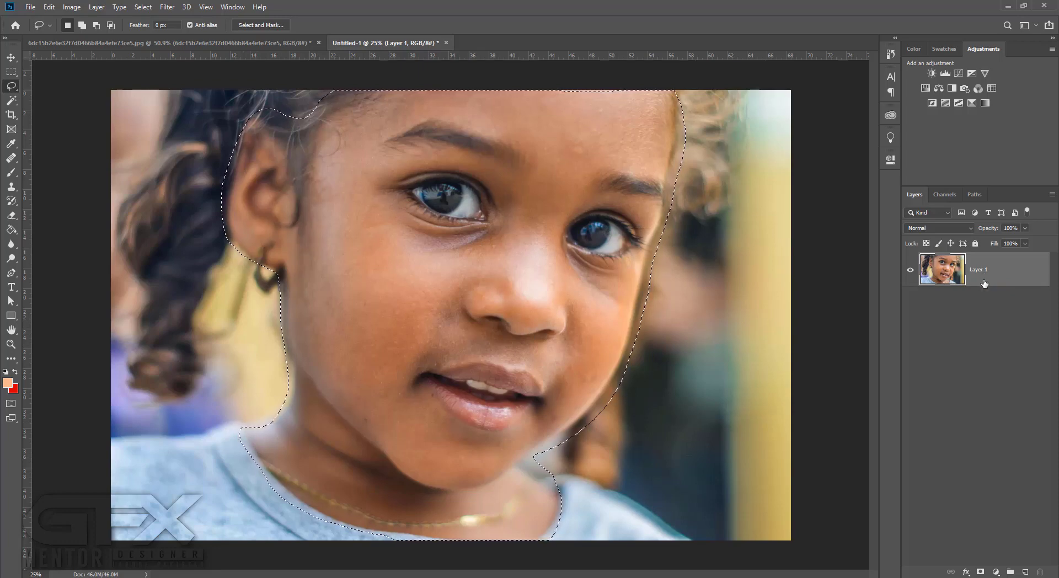
- Add a new empty layer above the photo and set the foreground colour to light peach f9c29d
click(1025, 572)
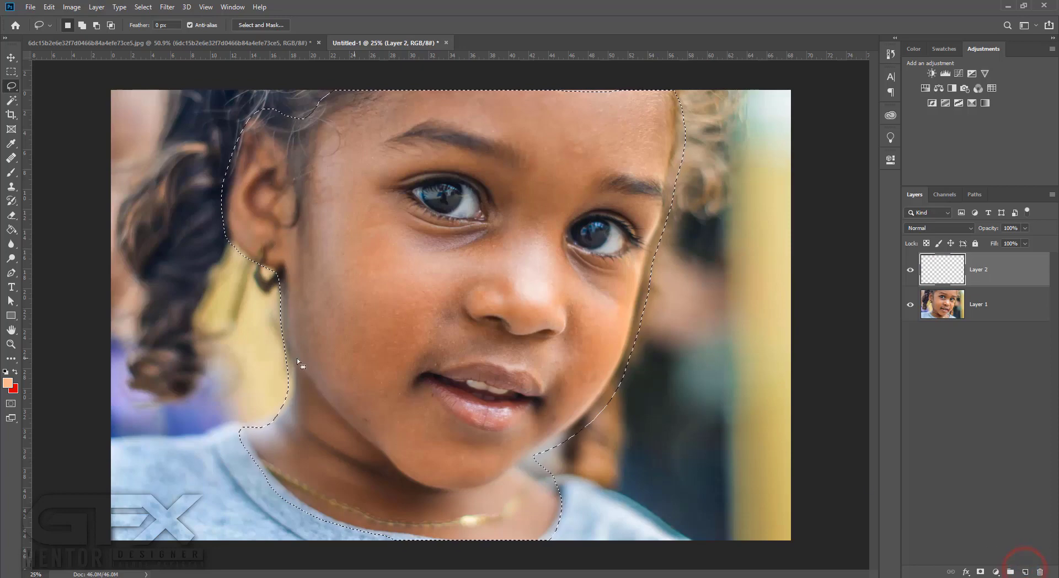
click(8, 382)
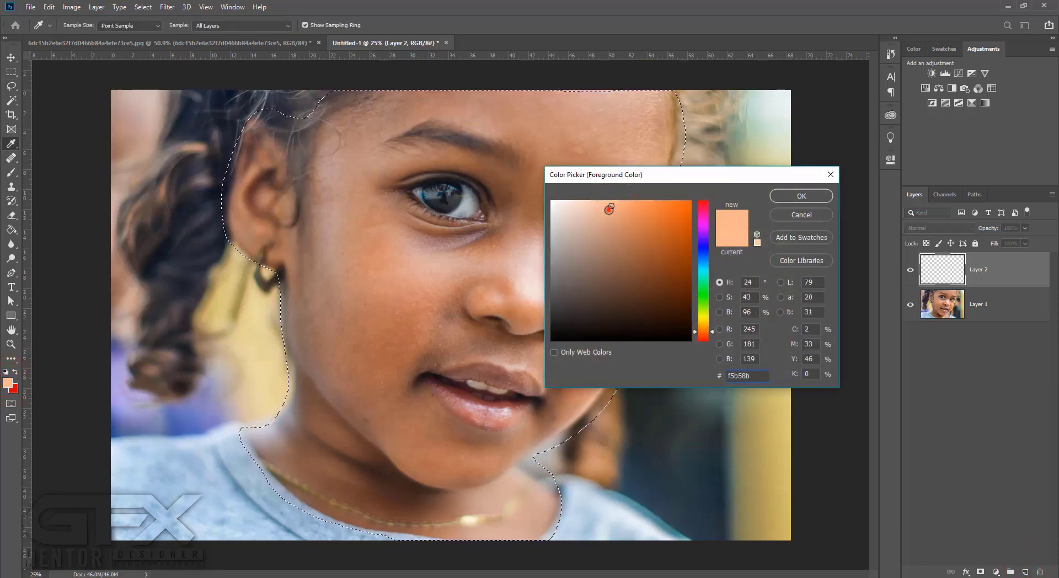
click(603, 204)
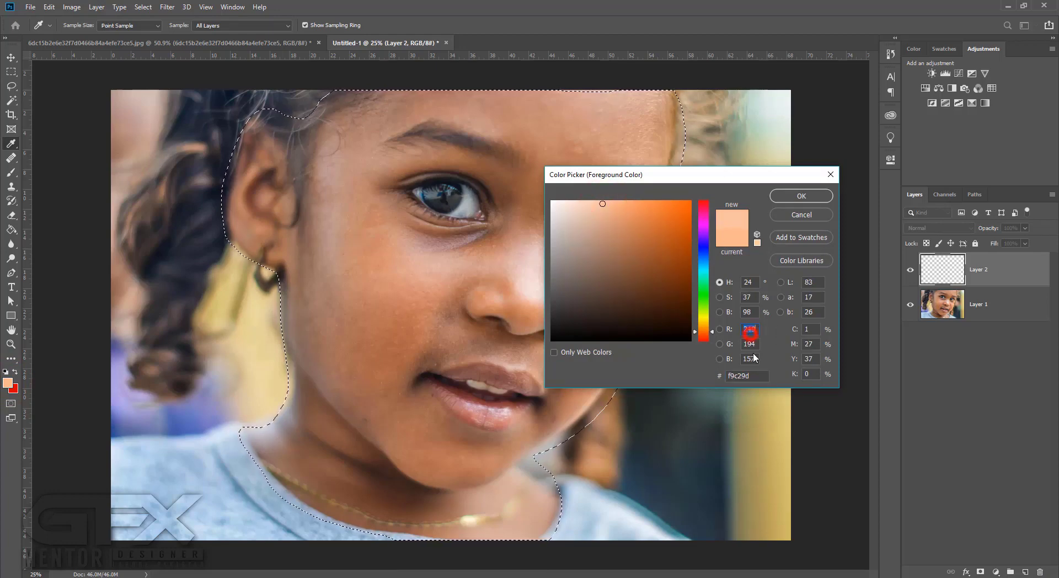
click(788, 199)
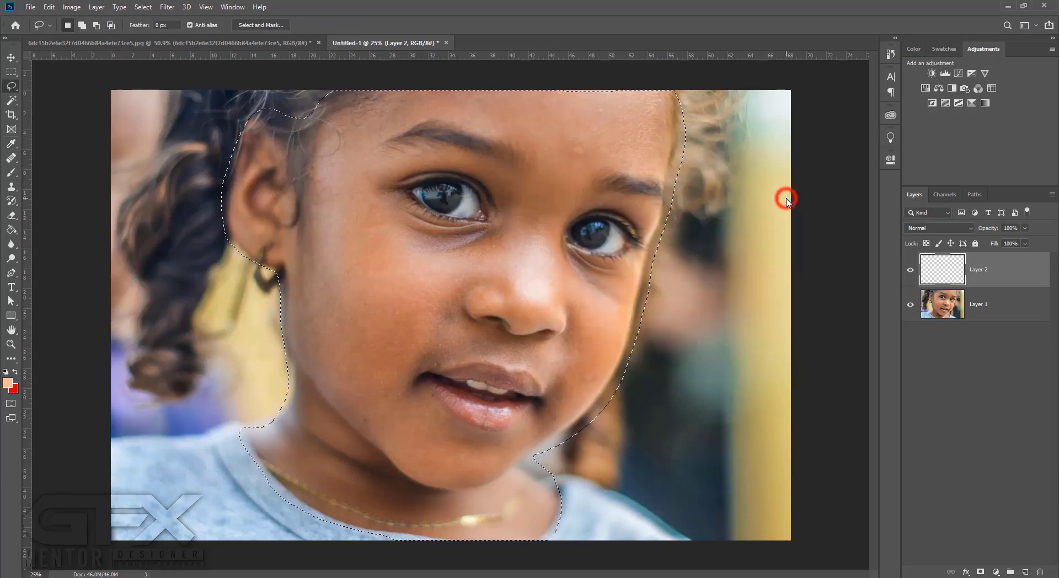
- Fill the selected face area on the new layer with the peach foreground colour and clear the selection
click(11, 229)
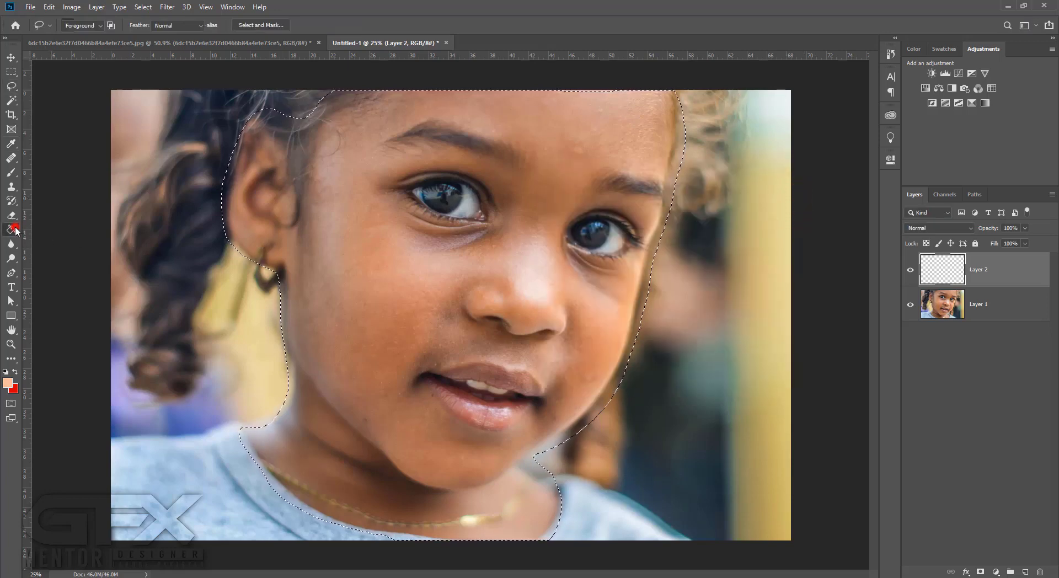
click(388, 236)
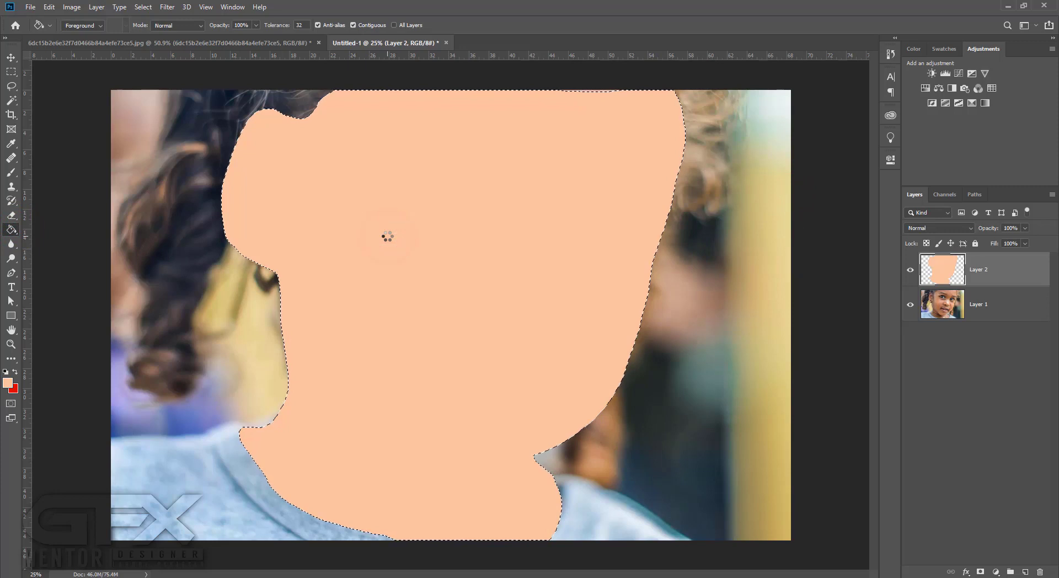
click(11, 58)
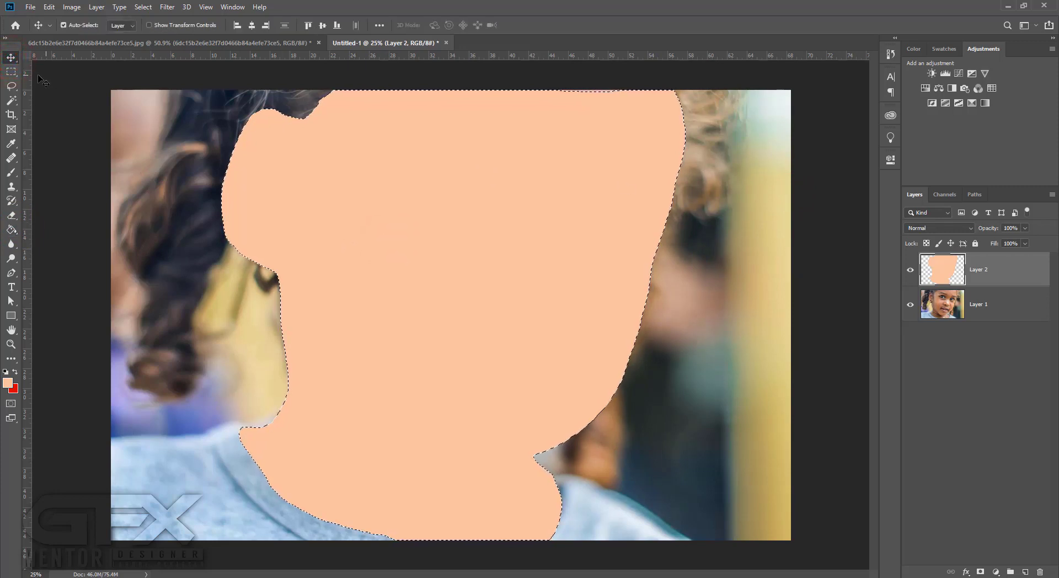
click(11, 72)
click(268, 175)
- Set the peach layer's blend mode to Soft Light
click(12, 58)
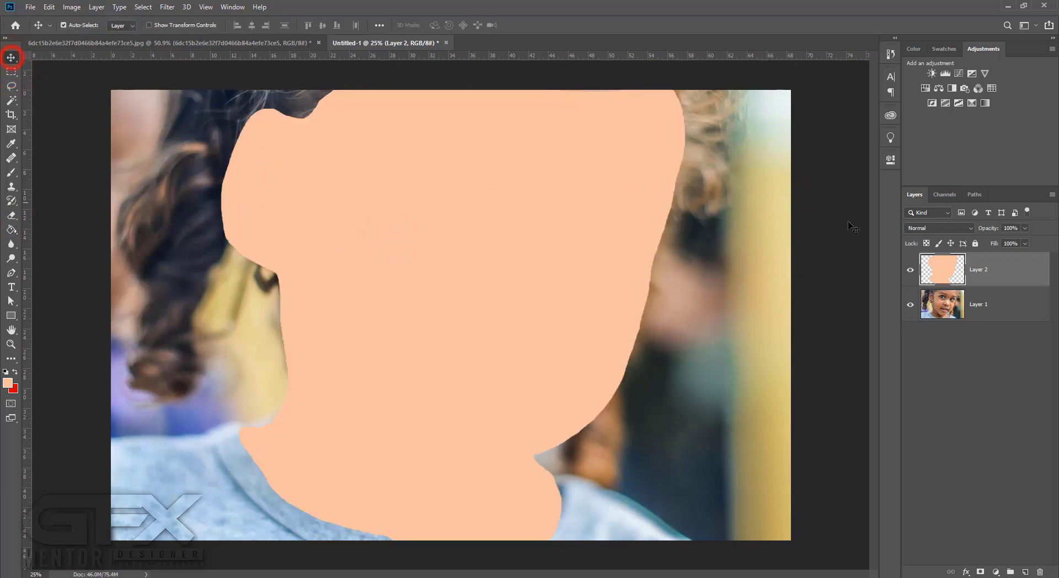
click(932, 228)
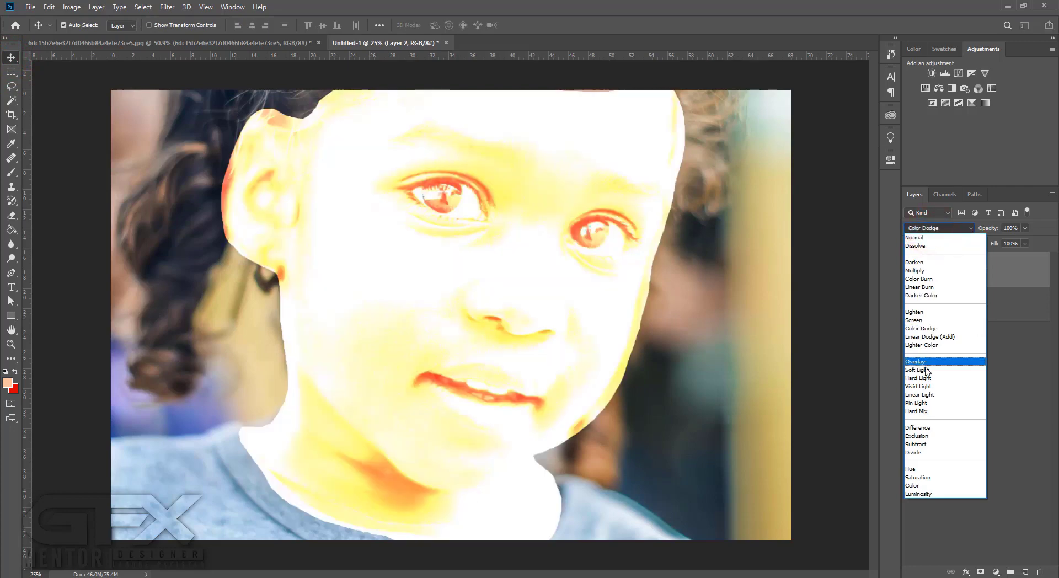
click(926, 370)
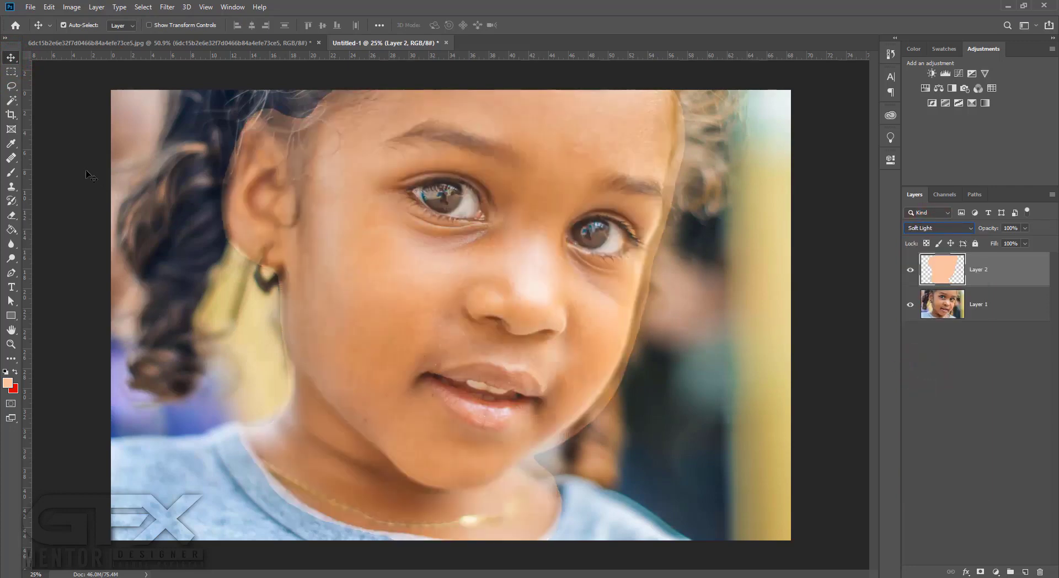
- Set up the Eraser with a soft round brush at a size of 306 px
click(12, 217)
right_click(244, 221)
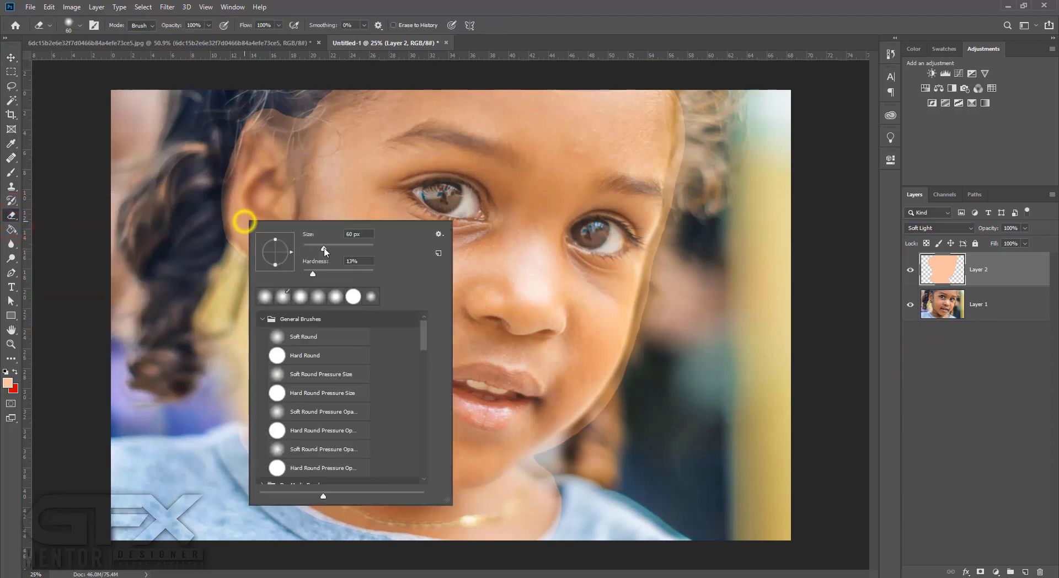
drag(328, 249, 341, 250)
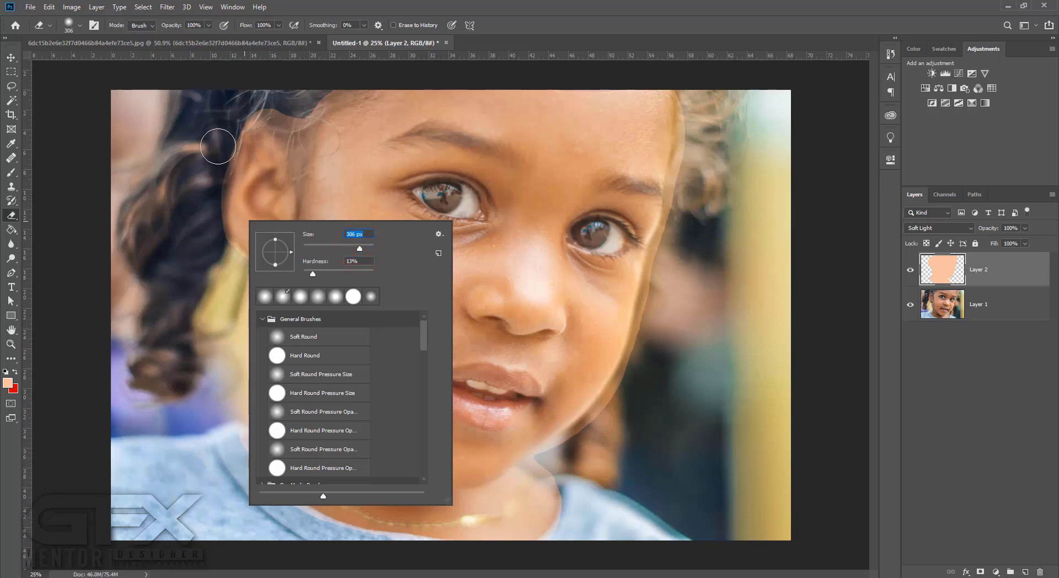
click(265, 296)
- Erase the peach tint spilling over the braid and background beside the ear, cheek and neck on the image's left side
click(220, 112)
click(206, 164)
click(205, 197)
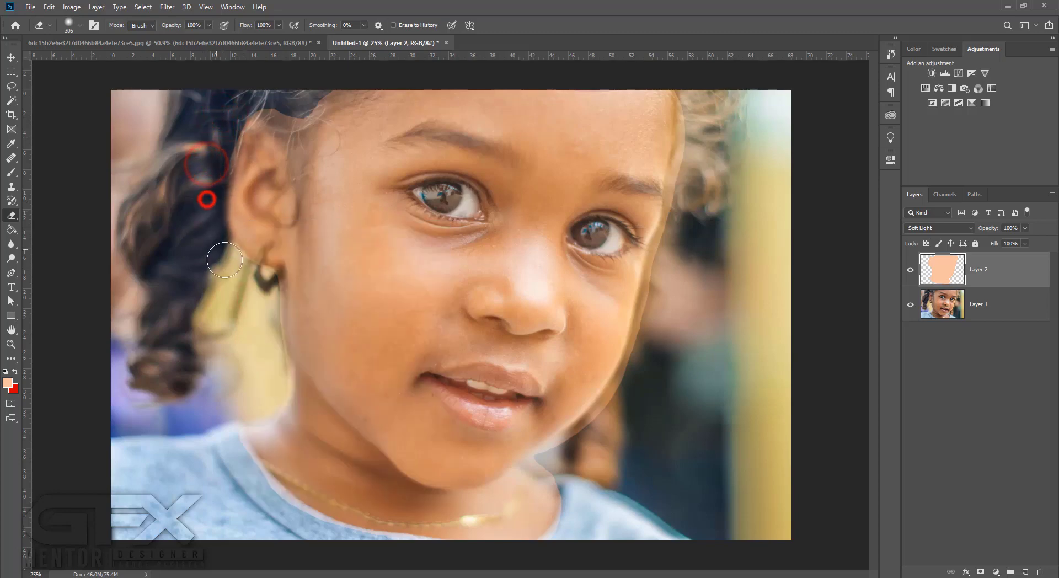
click(215, 236)
click(239, 273)
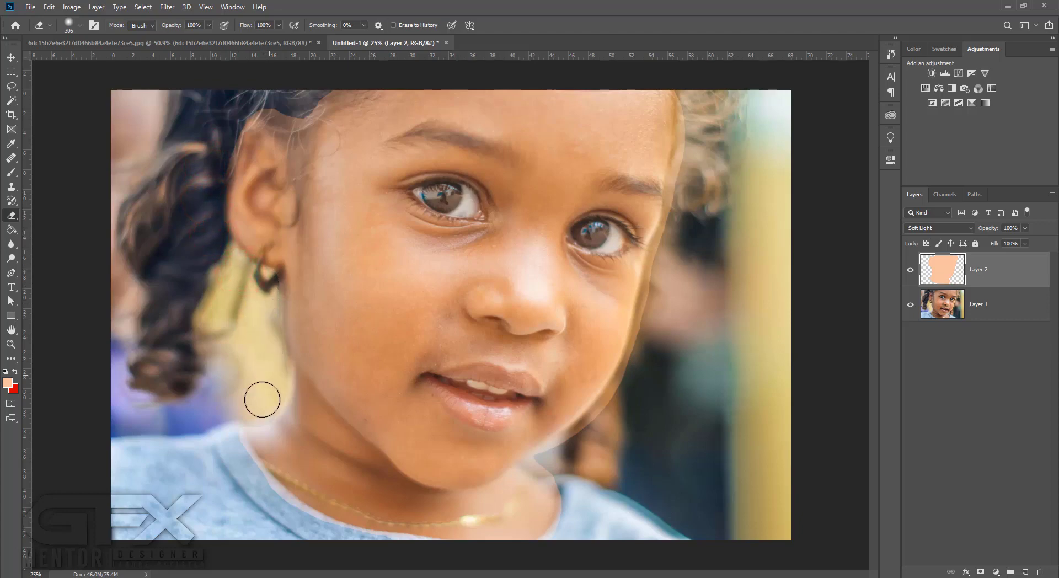
click(272, 371)
click(271, 389)
- Erase the peach tint overlapping the shirt along both sides of the neckline
click(220, 425)
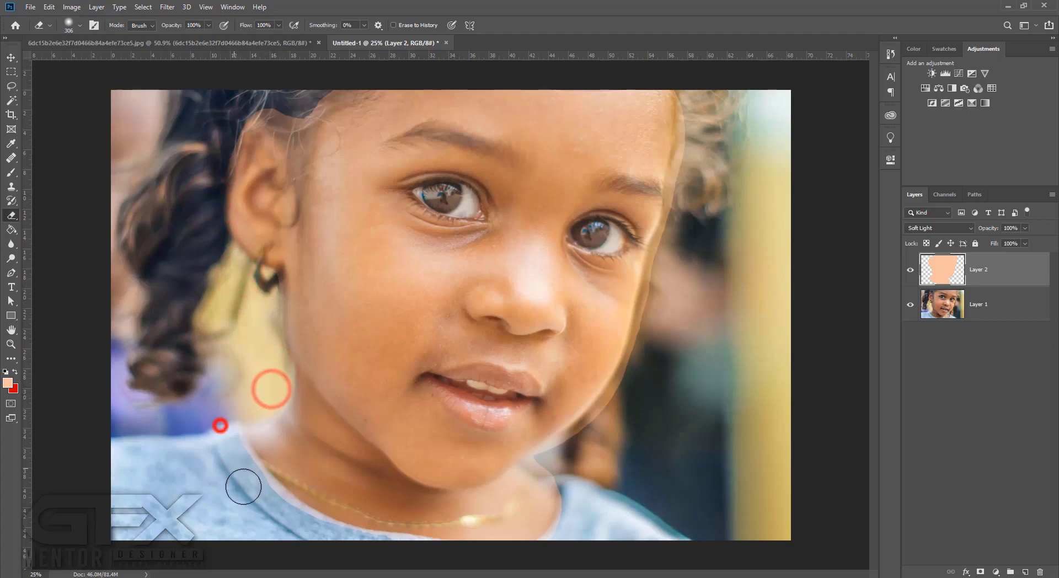
click(232, 447)
click(237, 467)
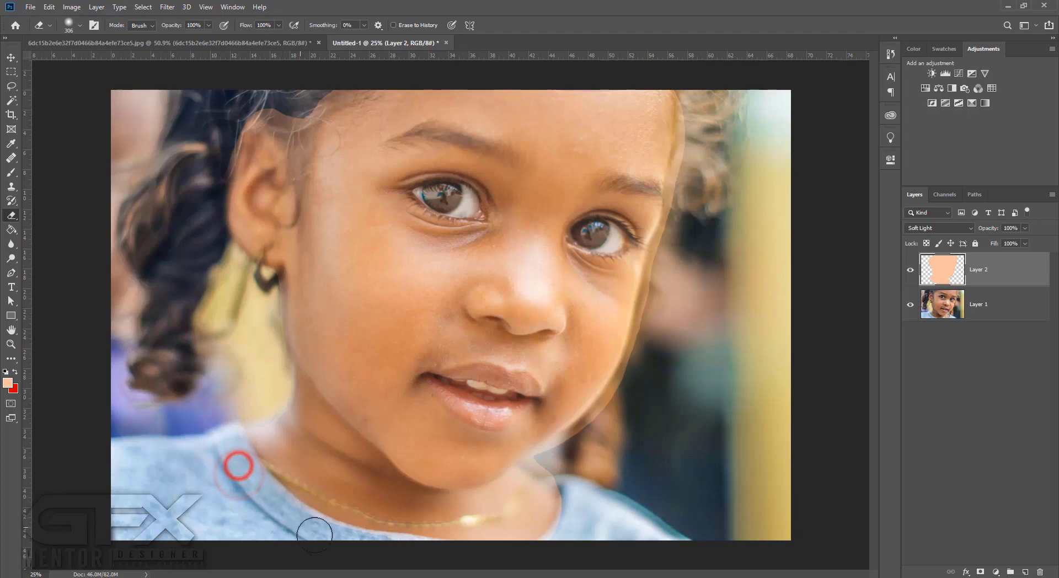
click(281, 515)
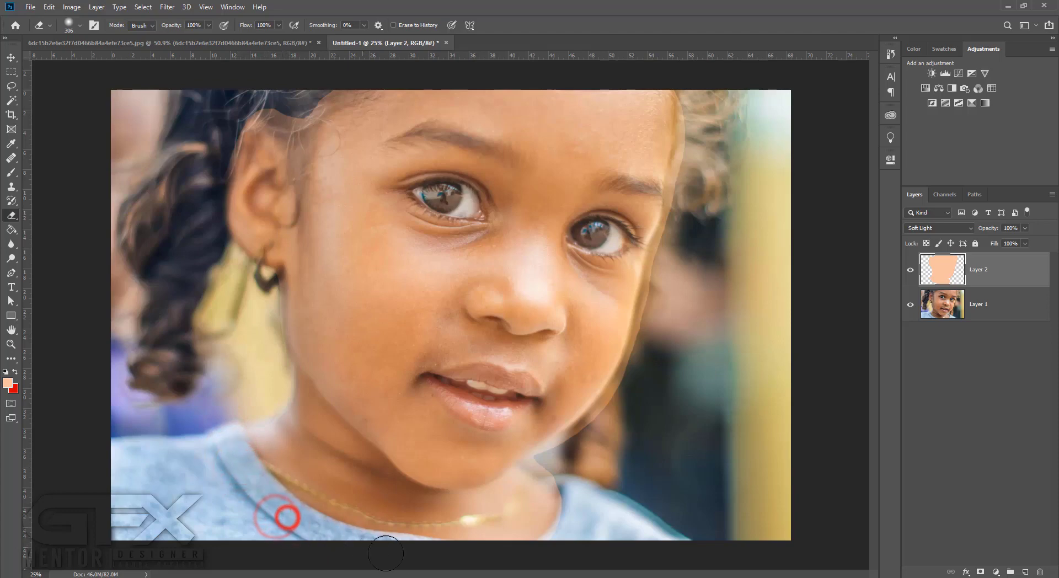
click(575, 469)
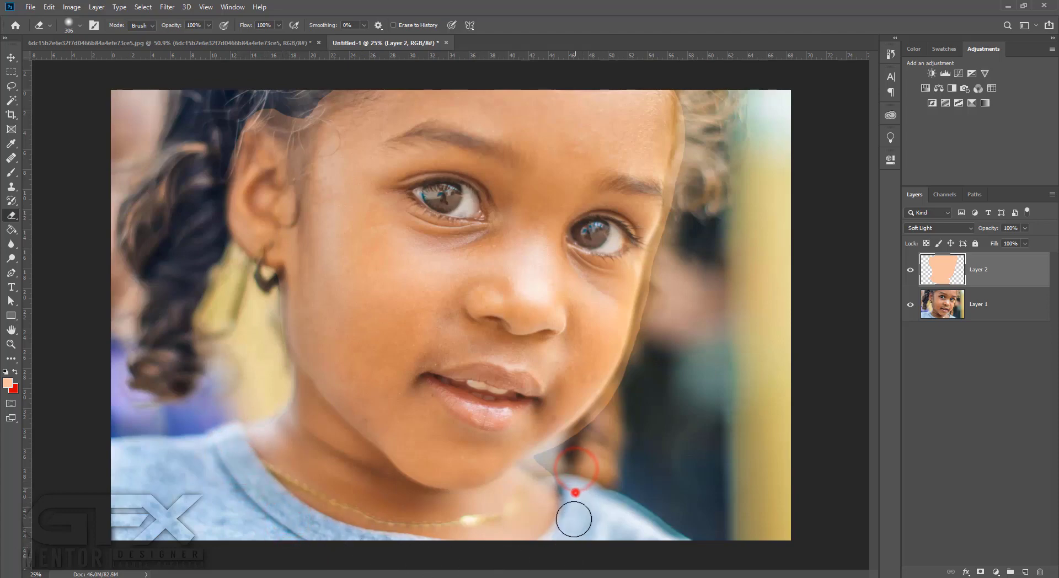
click(564, 541)
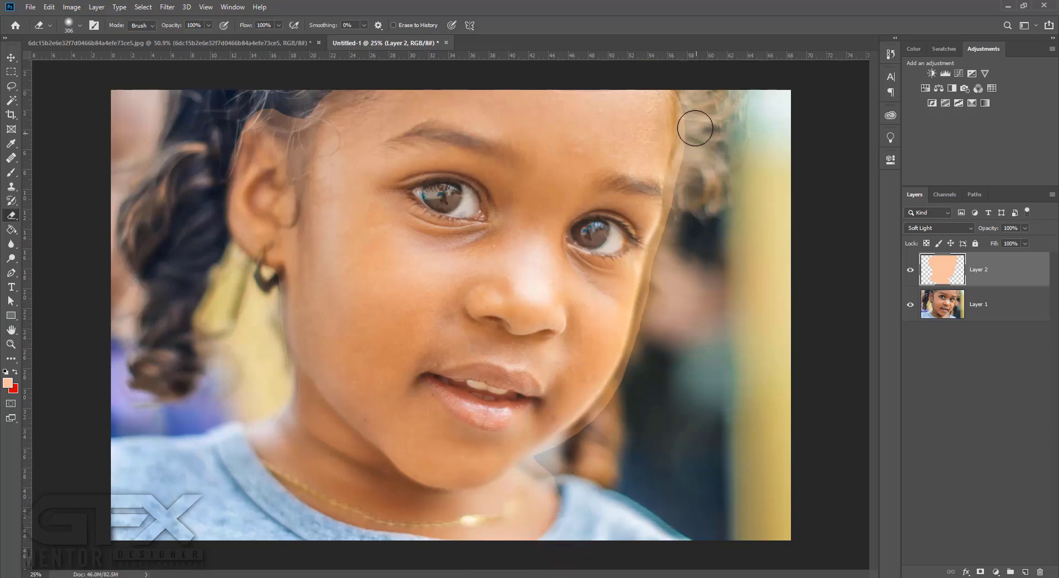
- Erase the peach tint outside the face's right edge, from the curls beside the forehead down to the jaw
drag(693, 101, 690, 209)
drag(693, 149, 662, 285)
drag(669, 250, 638, 371)
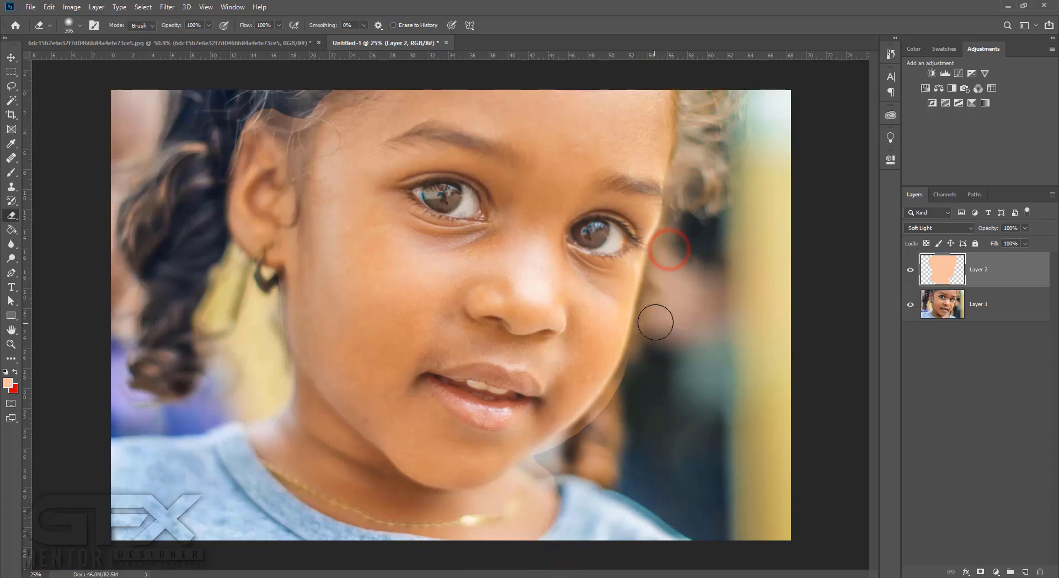
drag(656, 335, 621, 408)
mouse_move(650, 359)
mouse_down()
mouse_move(610, 418)
mouse_move(558, 460)
mouse_up()
- Clean up the leftover tint between the jaw and shoulder and along the cheek edge with a 125 px eraser
scroll(559, 456, up, 4)
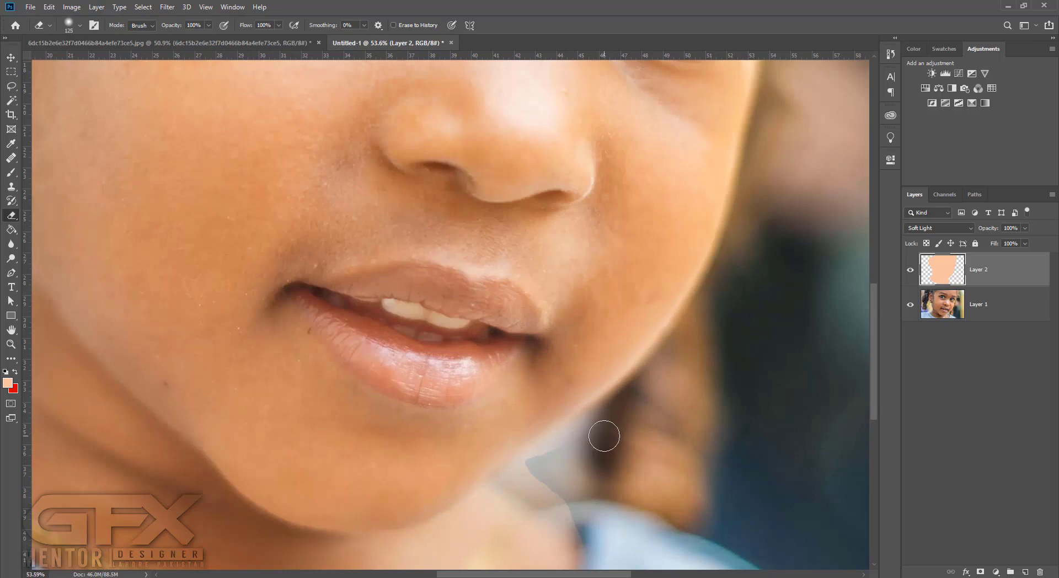
click(603, 436)
mouse_move(567, 448)
mouse_down()
mouse_move(513, 481)
mouse_move(582, 543)
mouse_up()
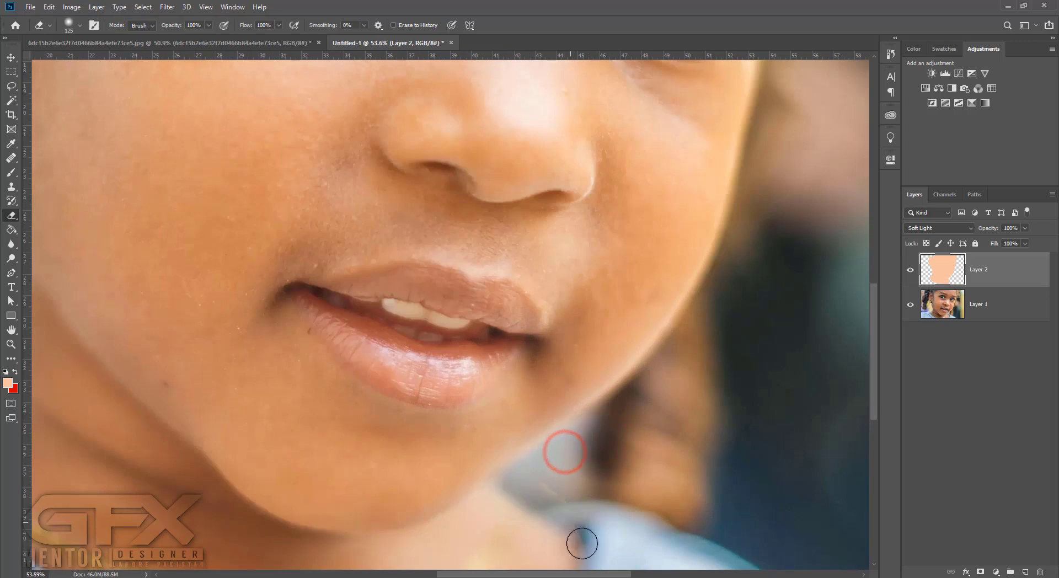
mouse_move(551, 491)
mouse_down()
mouse_move(503, 478)
mouse_move(544, 463)
mouse_up()
click(605, 420)
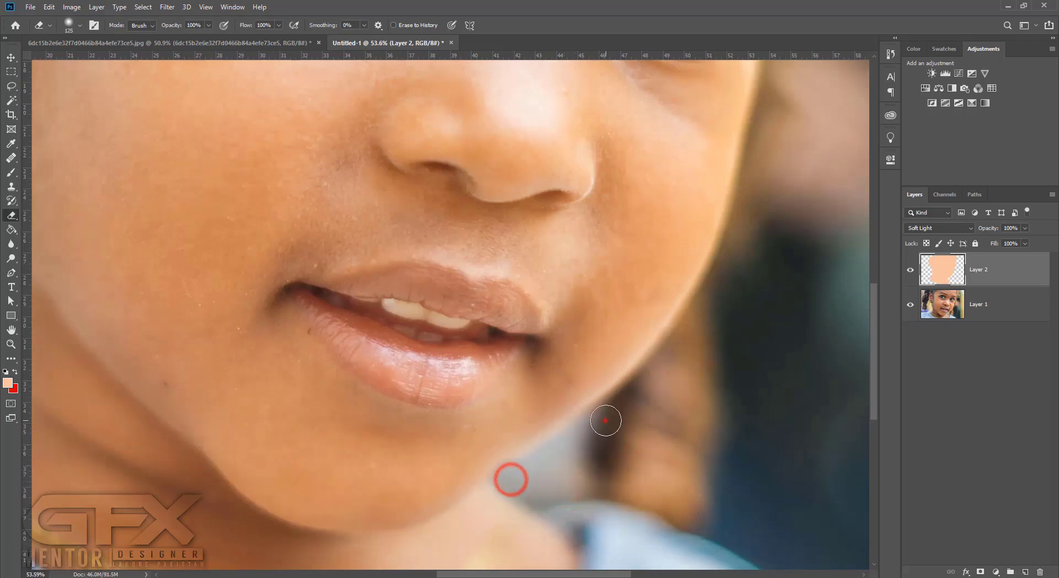
mouse_move(742, 243)
mouse_down()
mouse_move(653, 371)
mouse_move(604, 412)
mouse_up()
scroll(610, 338, down, 3)
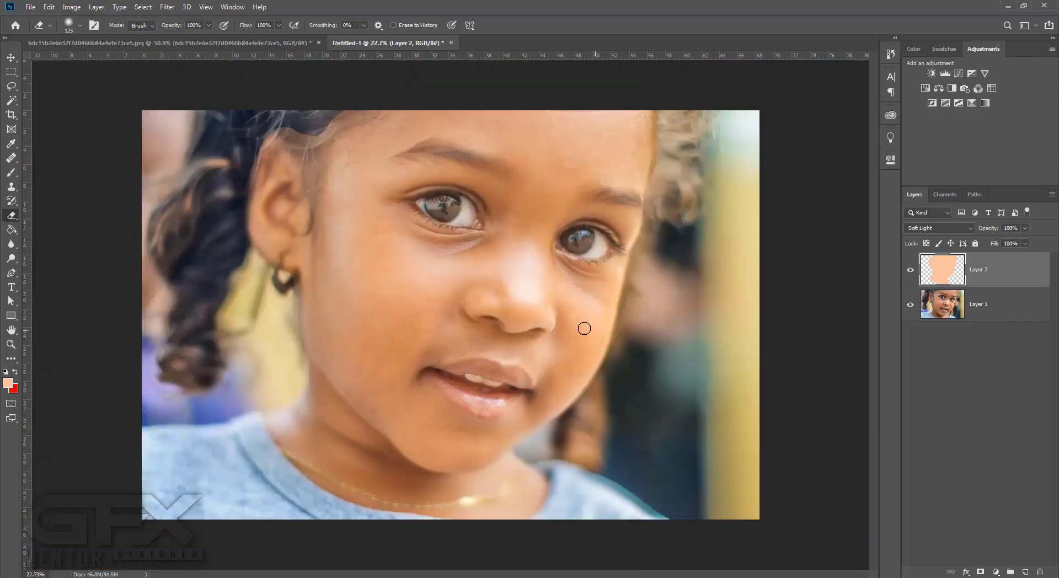
- Erase the peach tint from the hair above and in front of the ear, enlarging the eraser as needed
scroll(292, 131, up, 2)
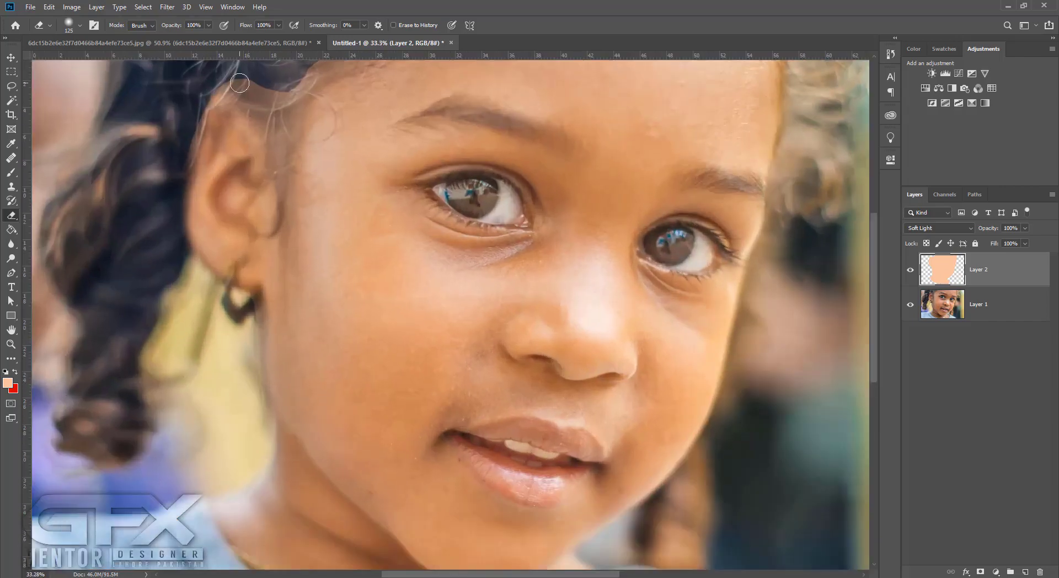
drag(236, 79, 272, 127)
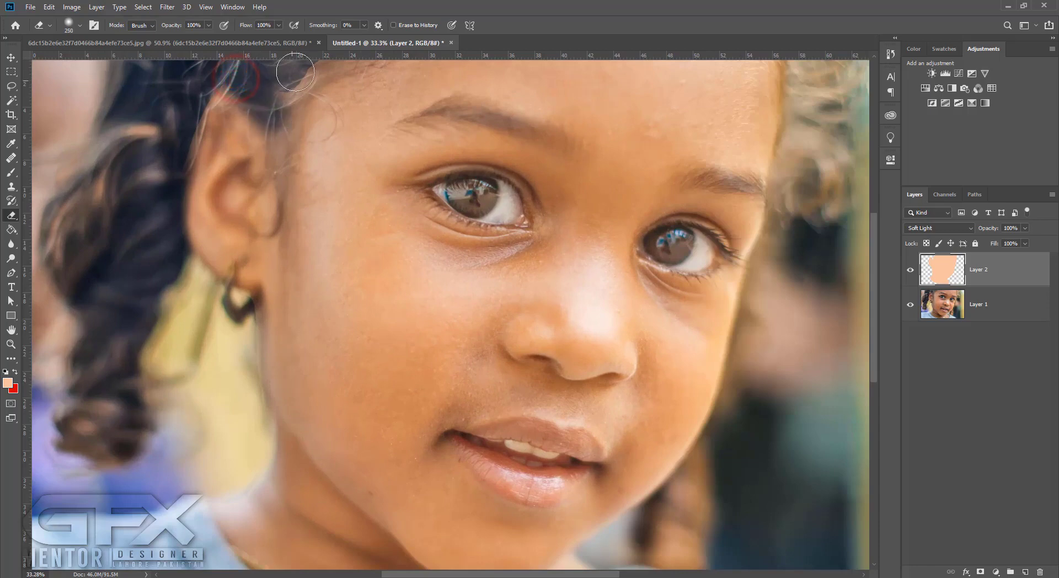
mouse_move(302, 73)
mouse_down()
mouse_move(270, 133)
mouse_move(277, 177)
mouse_up()
- Erase the tint from the sideburn strand beside the ear with a 60 px eraser, and from the hairline with a larger one
key(bracketleft)
key(bracketleft)
key(bracketleft)
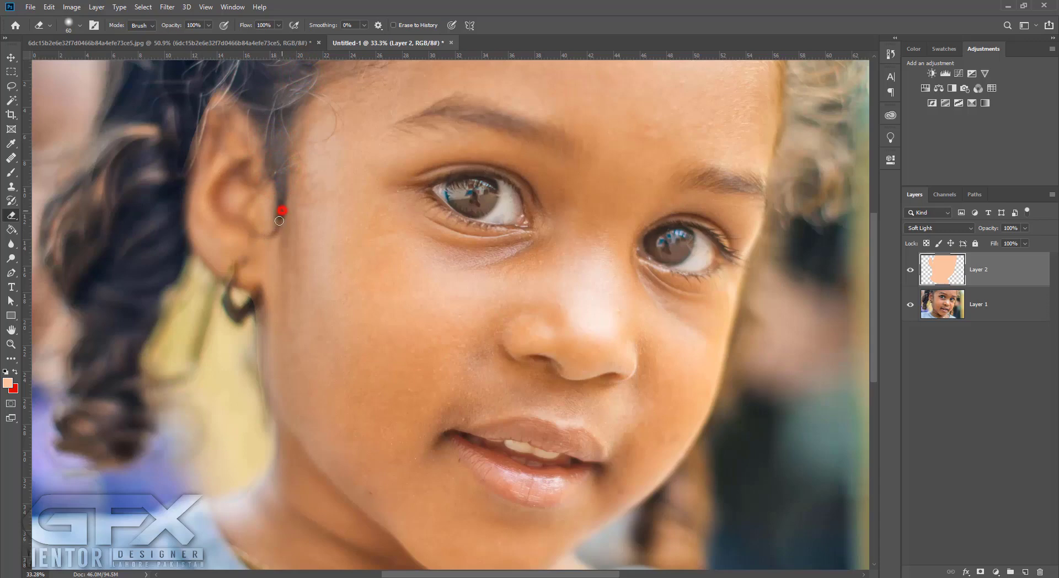
drag(279, 221, 279, 207)
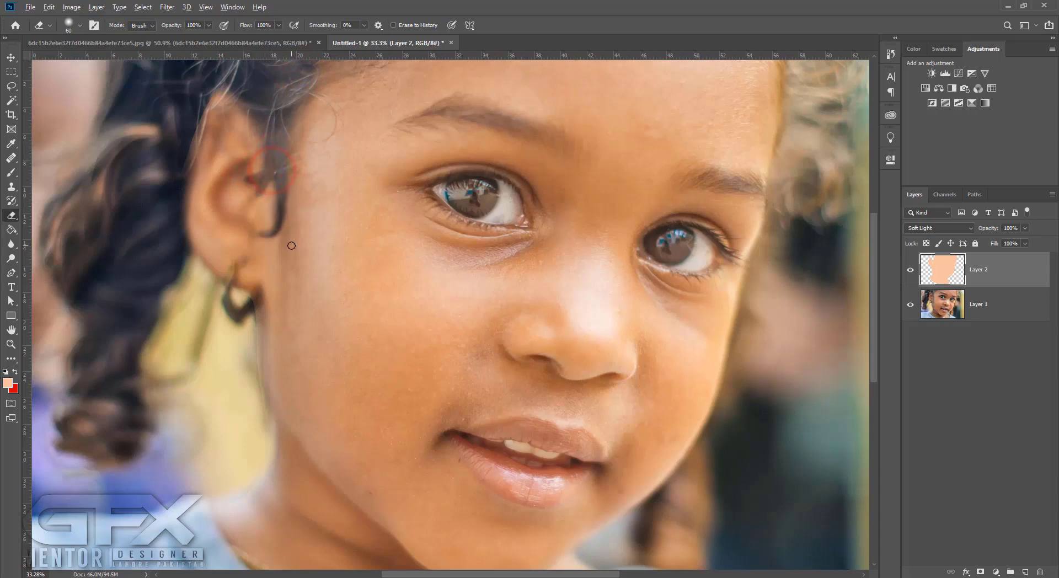
scroll(377, 169, down, 3)
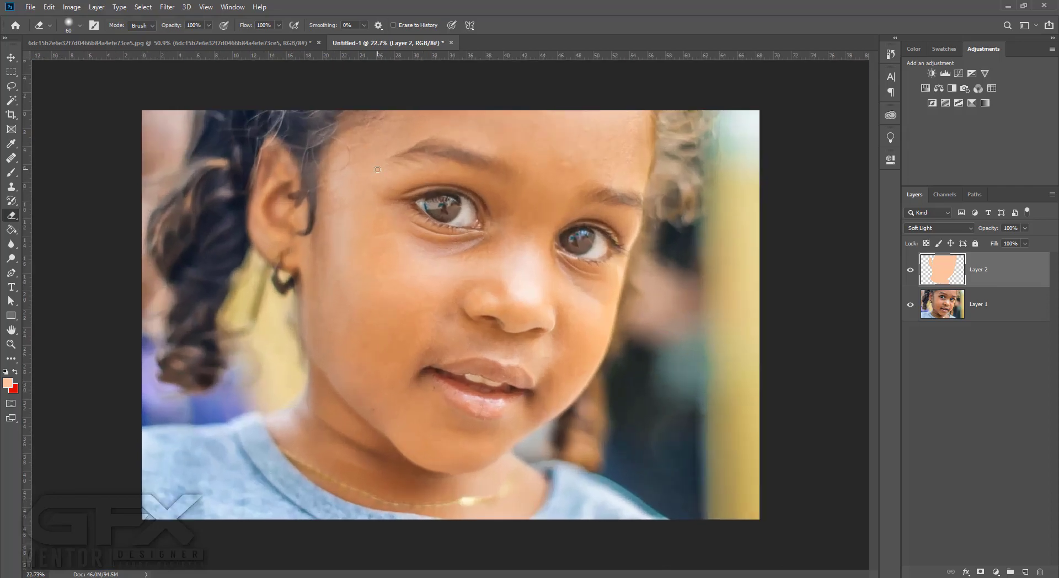
drag(341, 111, 321, 131)
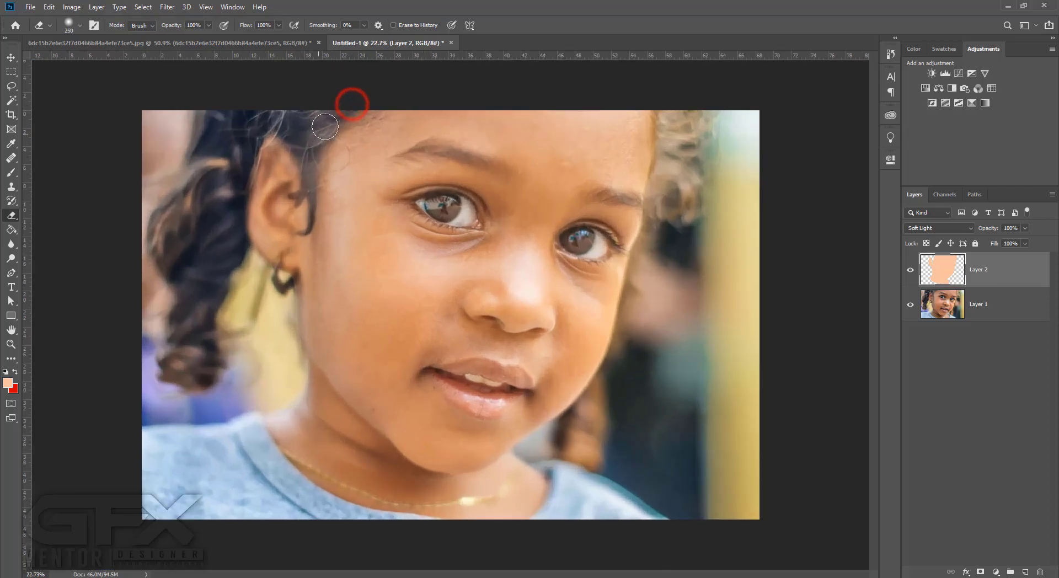
- Erase the peach tint from the hairline, the hair behind the ear and the earring with a 250 px eraser
mouse_move(361, 102)
mouse_down()
mouse_move(320, 131)
mouse_move(309, 160)
mouse_up()
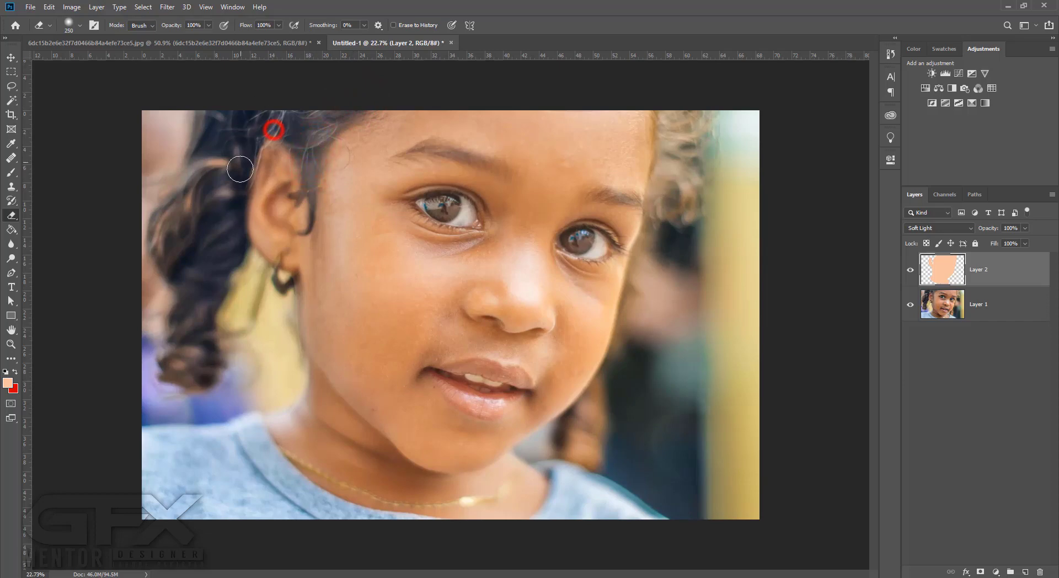
drag(239, 169, 233, 233)
drag(268, 277, 272, 272)
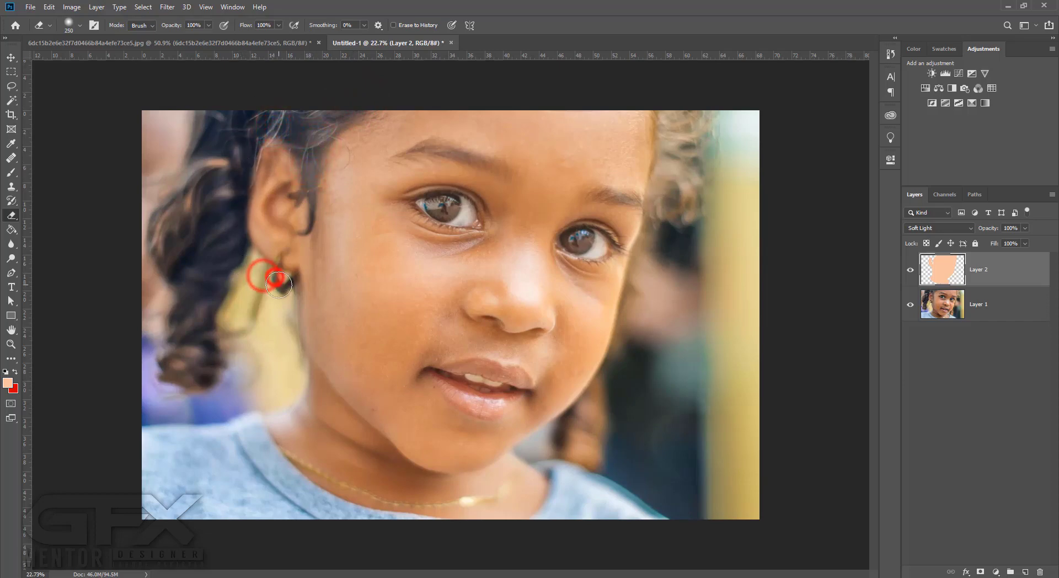
click(279, 279)
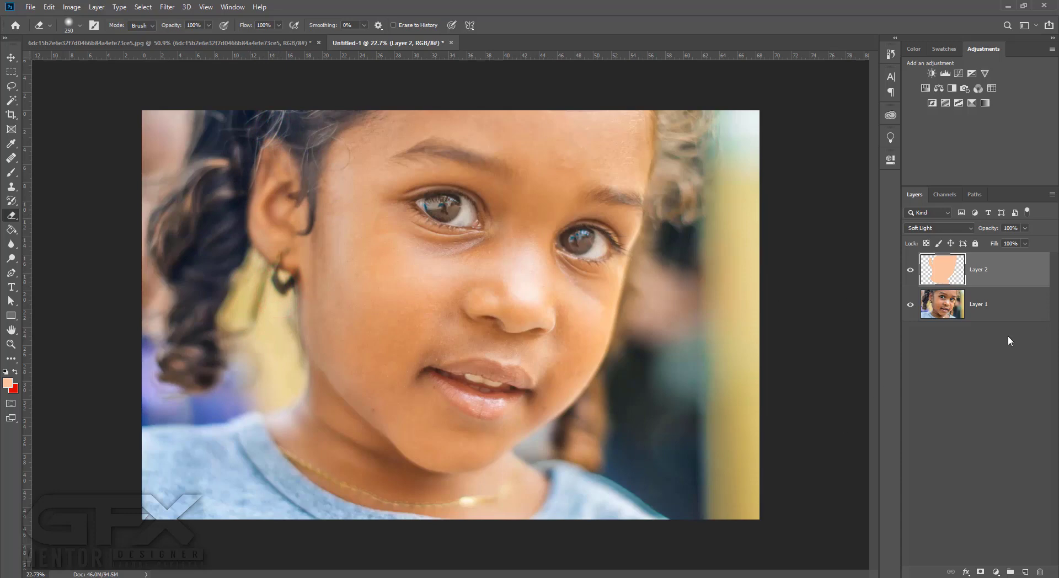
- Select the lips with a freehand Lasso outline running just outside their edge
click(10, 86)
scroll(409, 395, up, 5)
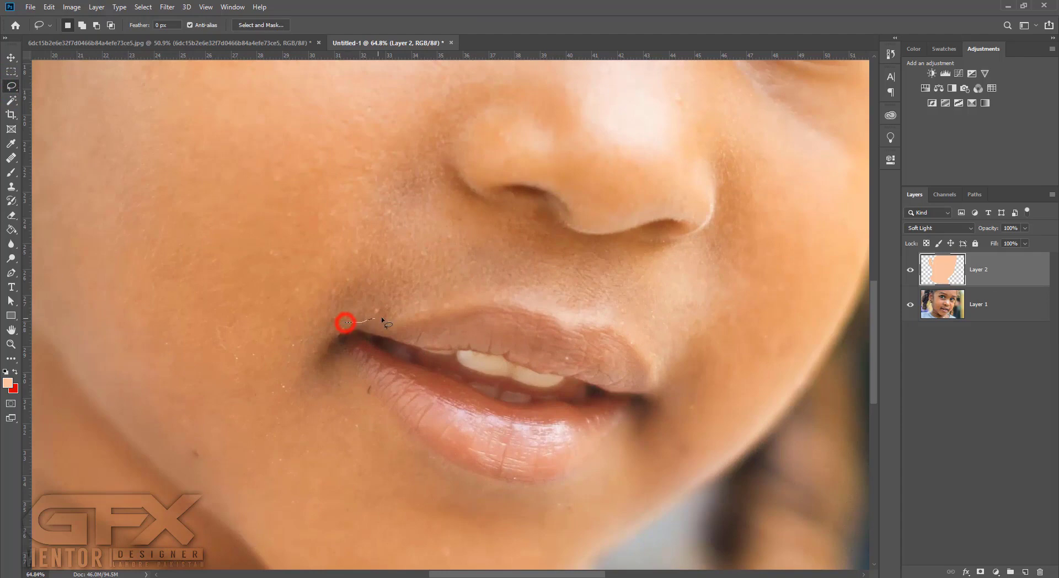
drag(382, 318, 443, 302)
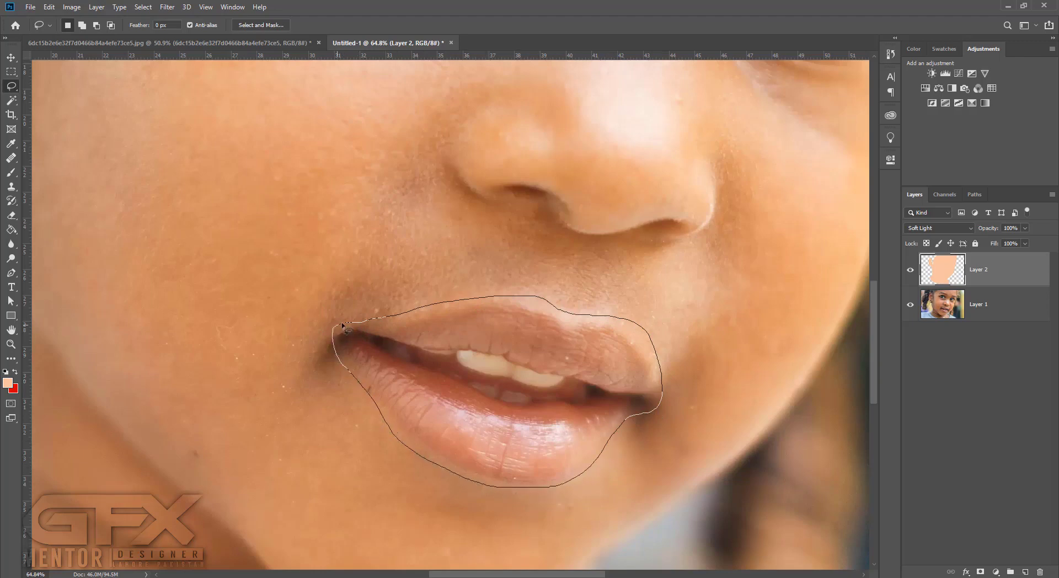
drag(346, 329, 341, 325)
scroll(440, 331, down, 3)
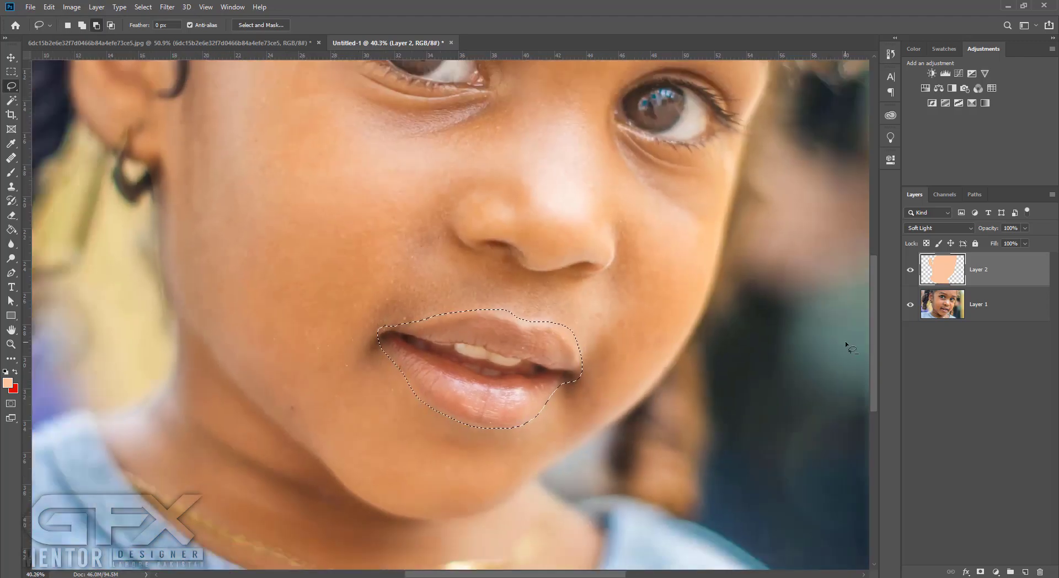
- Add a new layer, fill the lip selection on it with red, and deselect
click(1023, 572)
click(16, 373)
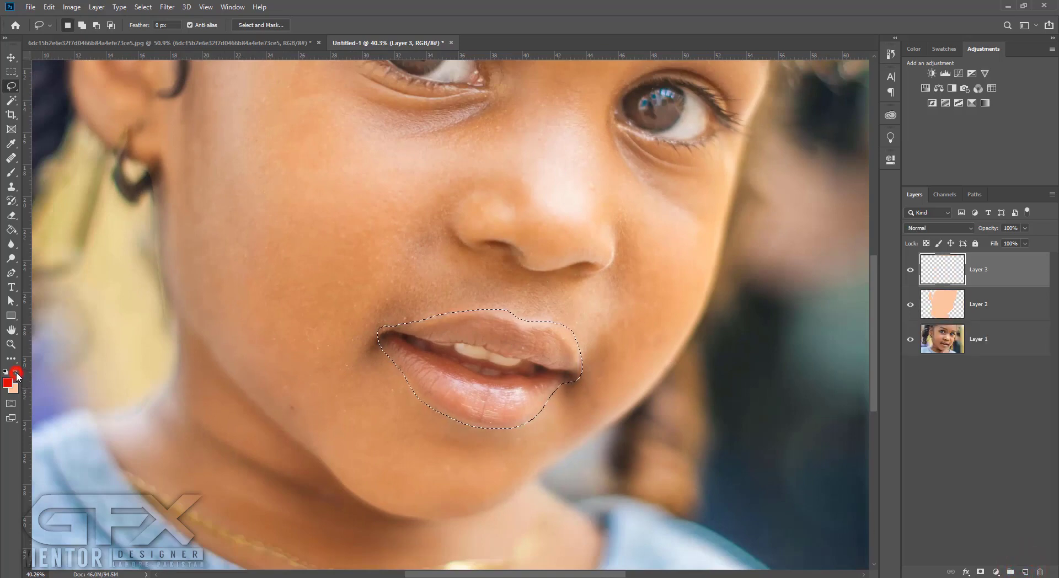
click(11, 229)
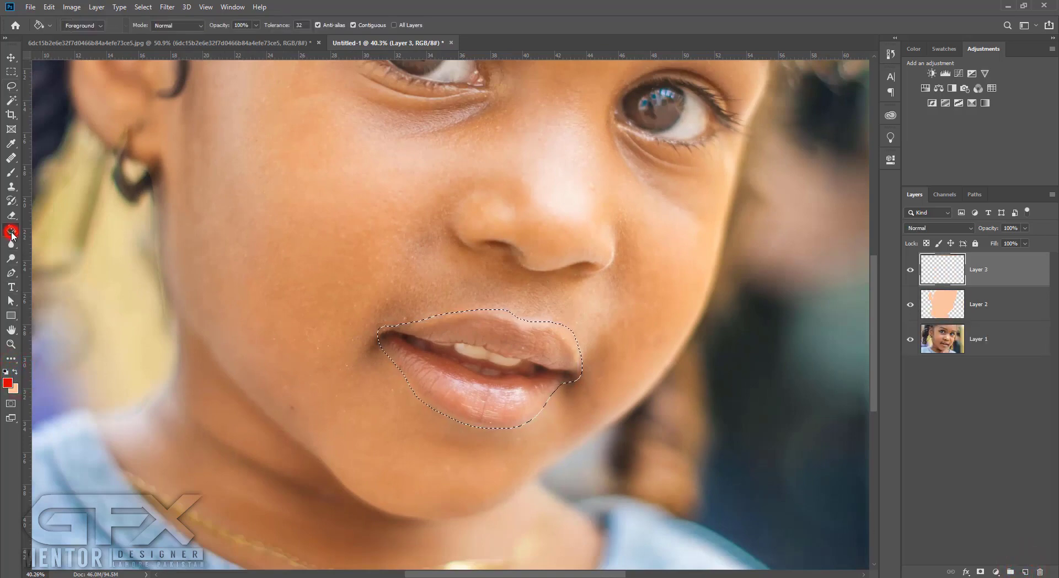
click(440, 364)
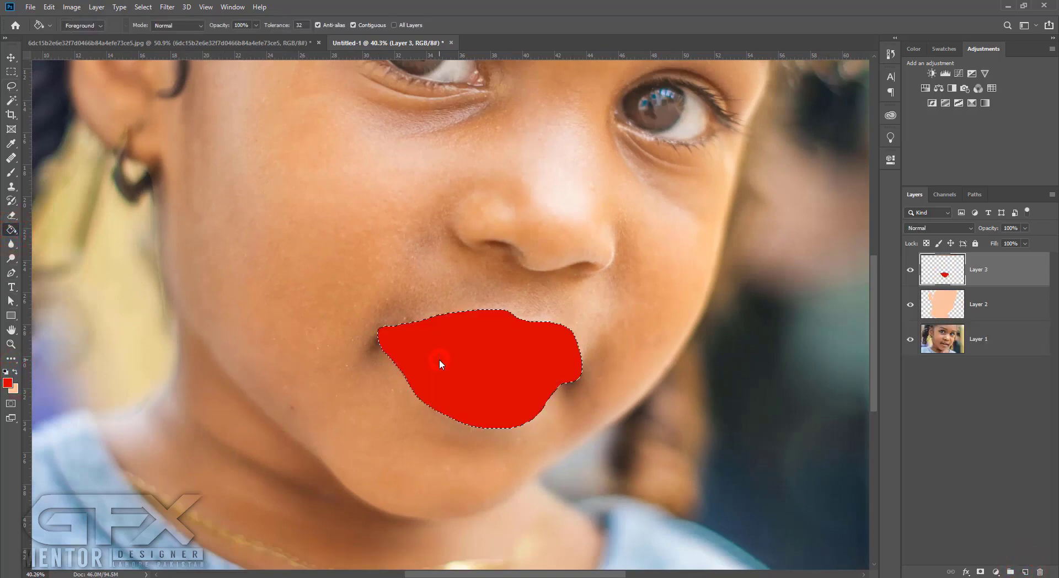
click(9, 74)
click(170, 127)
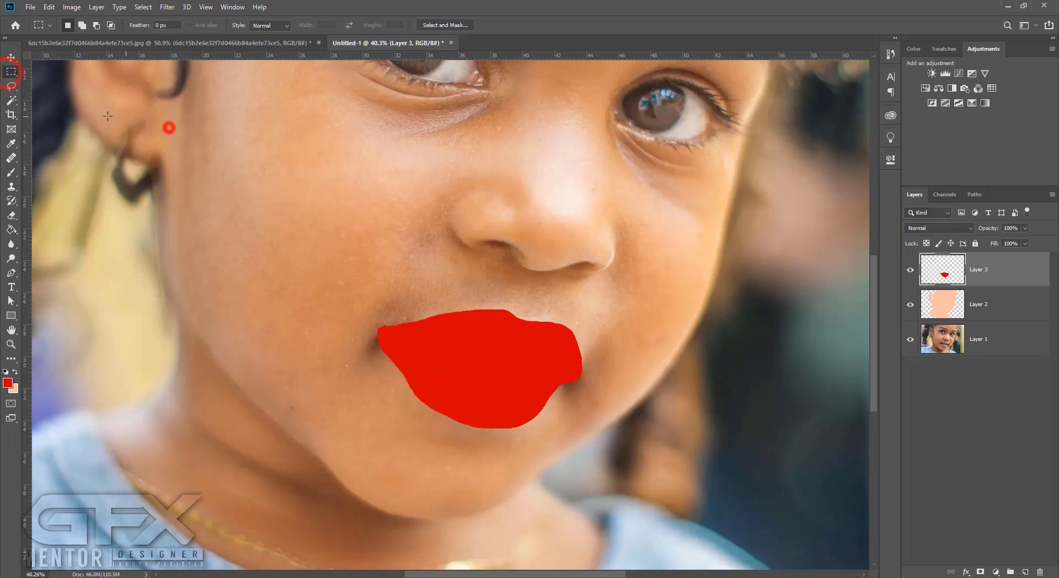
- Set the red lip layer's blend mode to Soft Light and make the eraser ready
click(10, 217)
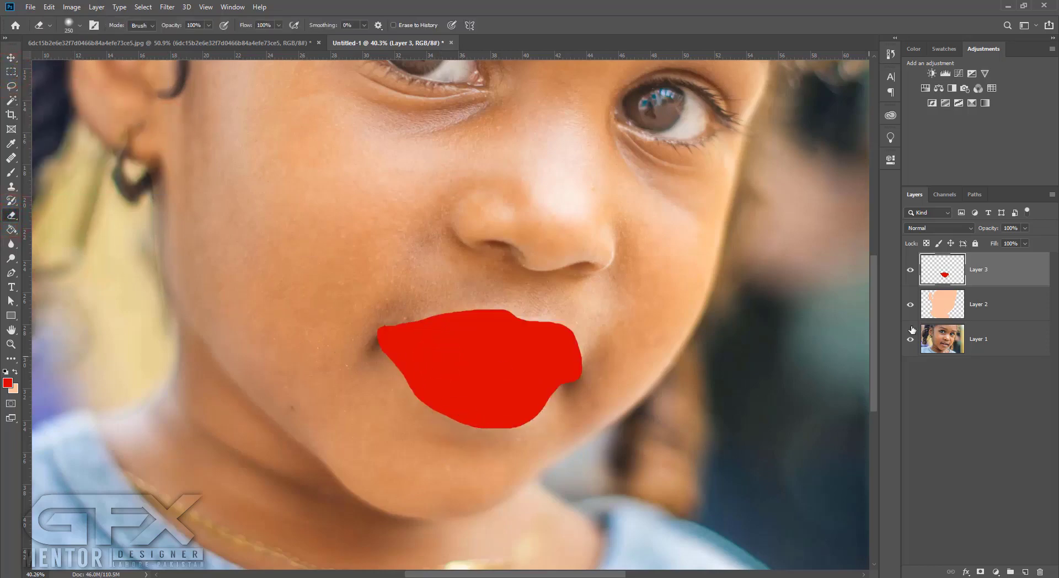
click(941, 233)
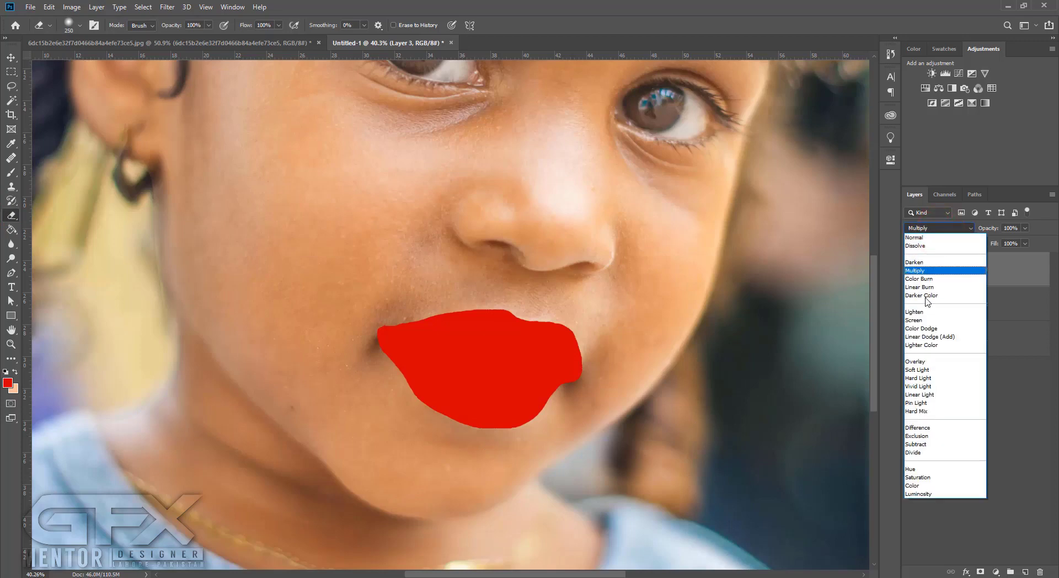
click(916, 369)
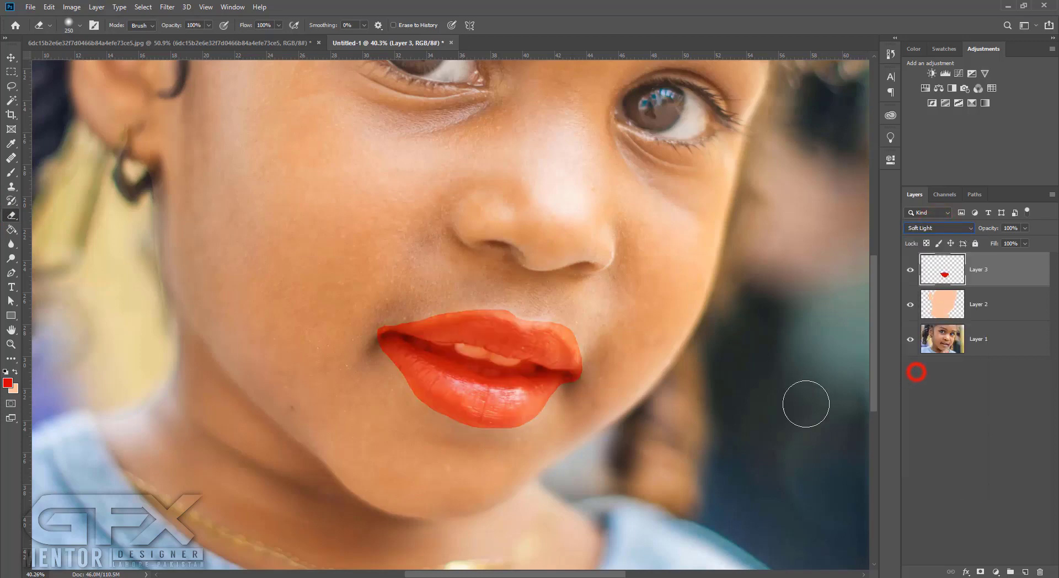
- Erase the red spill above the upper lip, reducing the eraser from 250 to 125 px
click(388, 307)
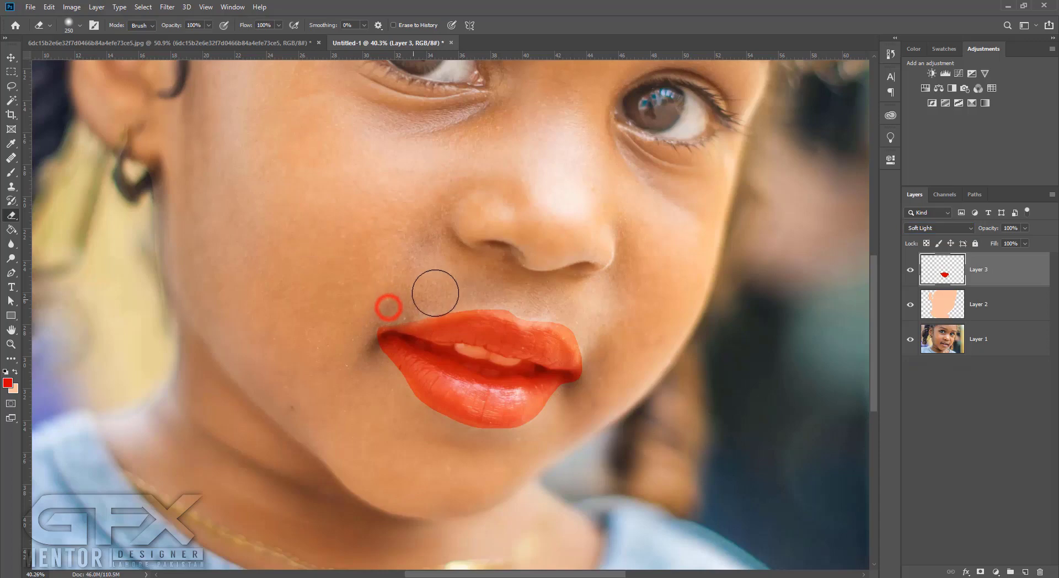
click(514, 294)
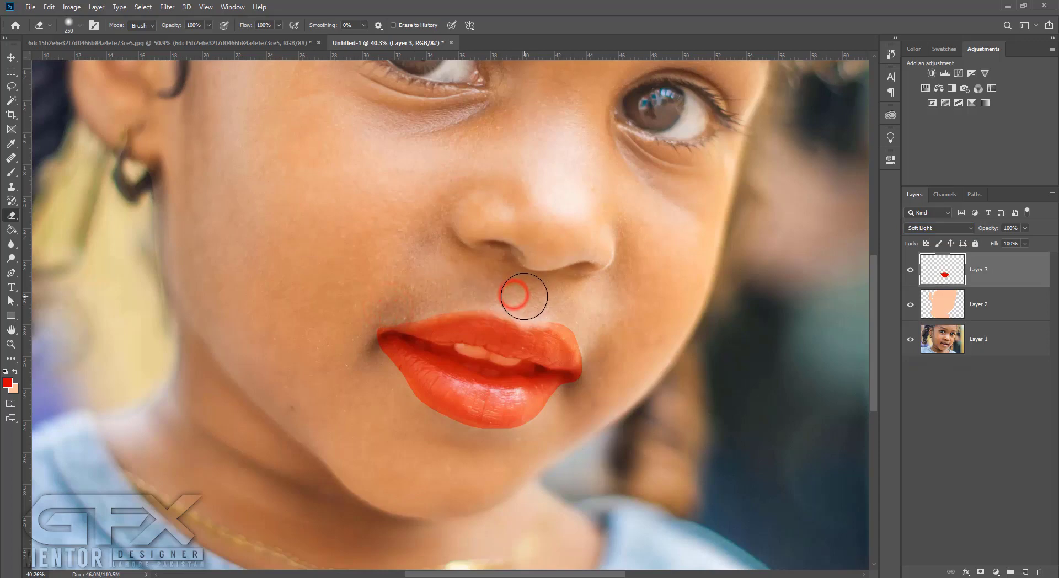
mouse_move(465, 331)
mouse_down()
mouse_move(503, 357)
mouse_move(517, 353)
mouse_up()
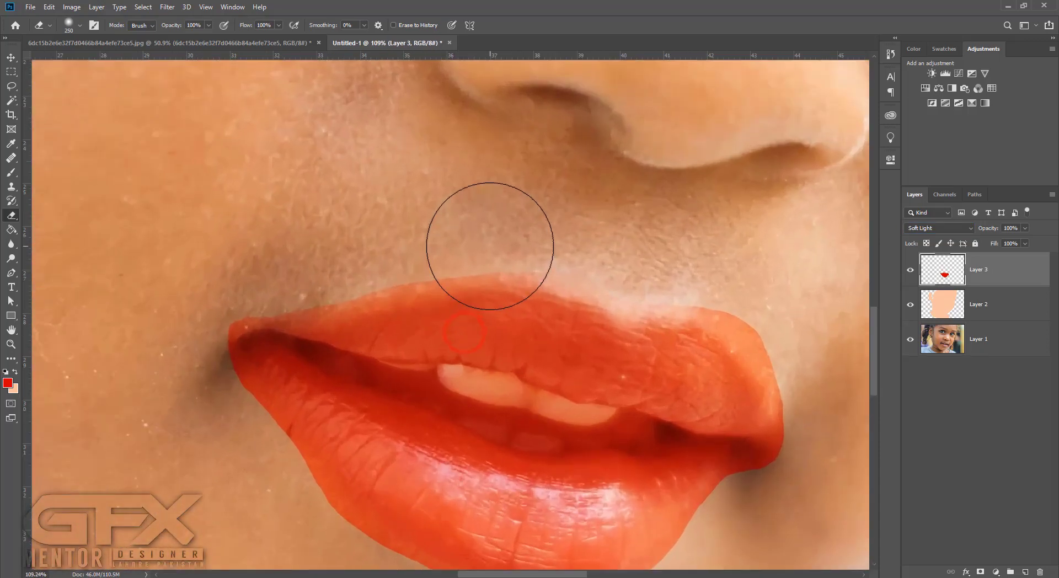
key(bracketleft)
key(bracketleft)
key(bracketleft)
click(619, 279)
key(bracketleft)
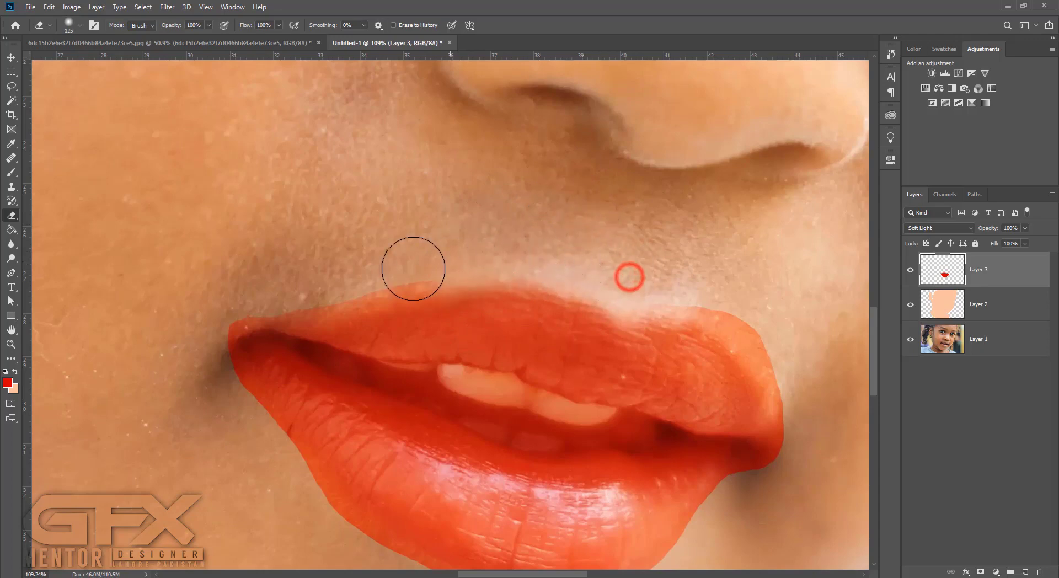
click(401, 265)
- Trim the red spill around the left mouth corner and along the lower lip's edge with the 125 px eraser
drag(289, 286, 225, 298)
mouse_move(213, 300)
mouse_down()
mouse_move(234, 391)
mouse_move(265, 450)
mouse_up()
drag(246, 412, 318, 512)
mouse_move(276, 465)
mouse_down()
mouse_move(174, 273)
mouse_move(267, 356)
mouse_move(438, 422)
mouse_move(608, 354)
mouse_move(518, 419)
mouse_move(599, 368)
mouse_move(634, 307)
mouse_move(697, 248)
mouse_move(687, 265)
mouse_up()
- Erase the red spill beyond the upper lip's right side and around the right mouth corner
mouse_move(568, 90)
mouse_down()
mouse_move(603, 95)
mouse_move(711, 177)
mouse_up()
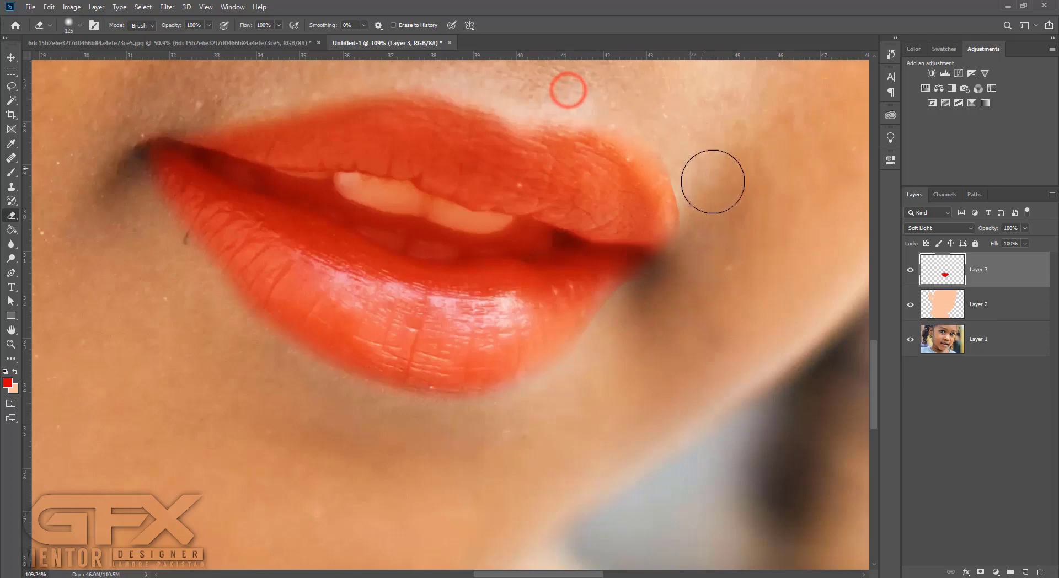
mouse_move(645, 114)
mouse_down()
mouse_move(628, 121)
mouse_move(662, 151)
mouse_move(697, 210)
mouse_move(701, 239)
mouse_up()
mouse_move(694, 194)
mouse_down()
mouse_move(695, 239)
mouse_move(681, 264)
mouse_up()
- Erase the red from the teeth and mouth opening, reducing the eraser to 70 px and 30 px toward the left corner
scroll(563, 266, down, 3)
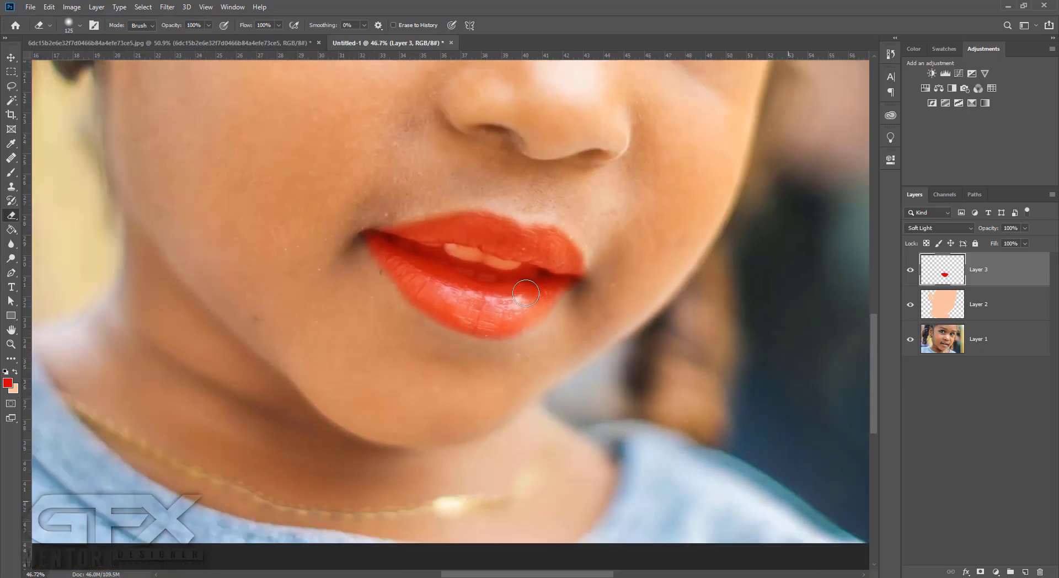
drag(534, 274, 424, 248)
key(bracketleft)
key(bracketleft)
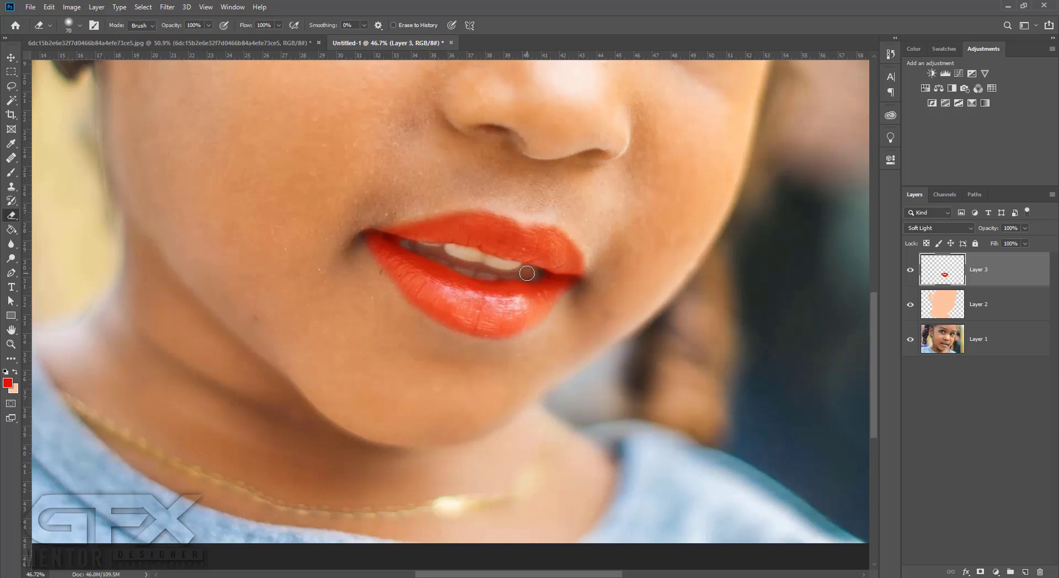
scroll(509, 332, down, 3)
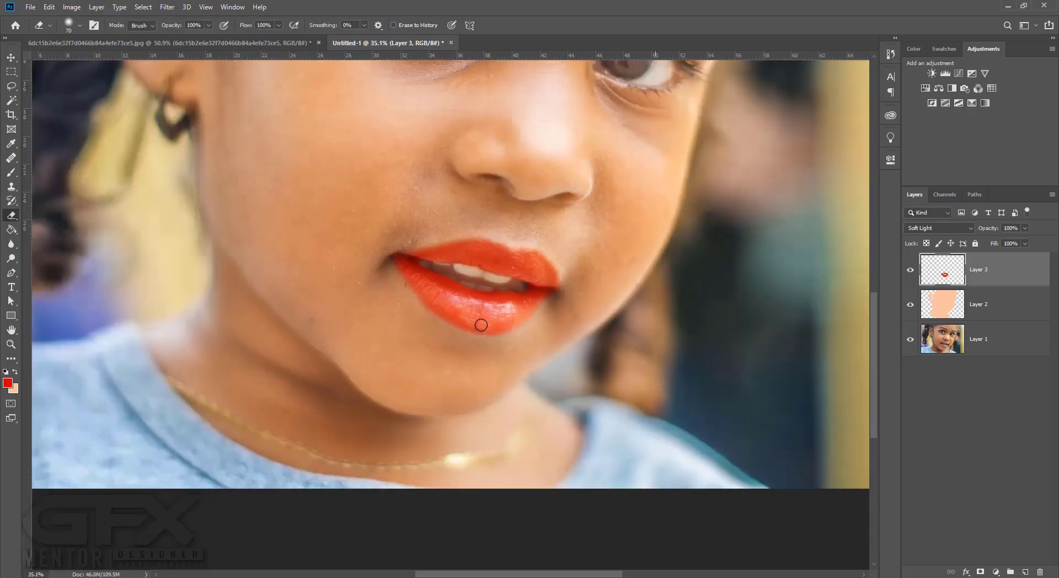
scroll(431, 267, up, 8)
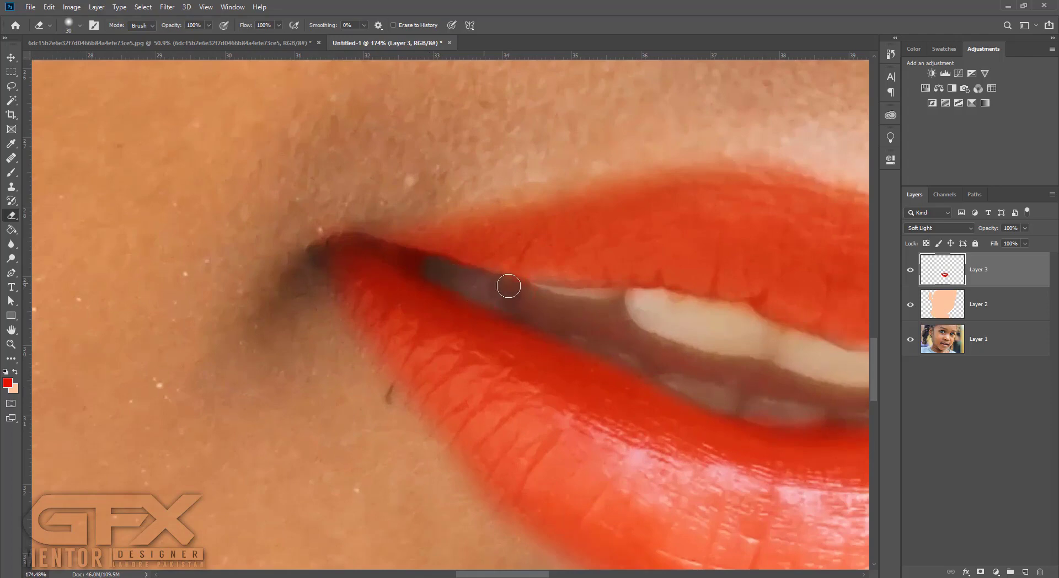
scroll(477, 268, down, 3)
scroll(412, 326, down, 4)
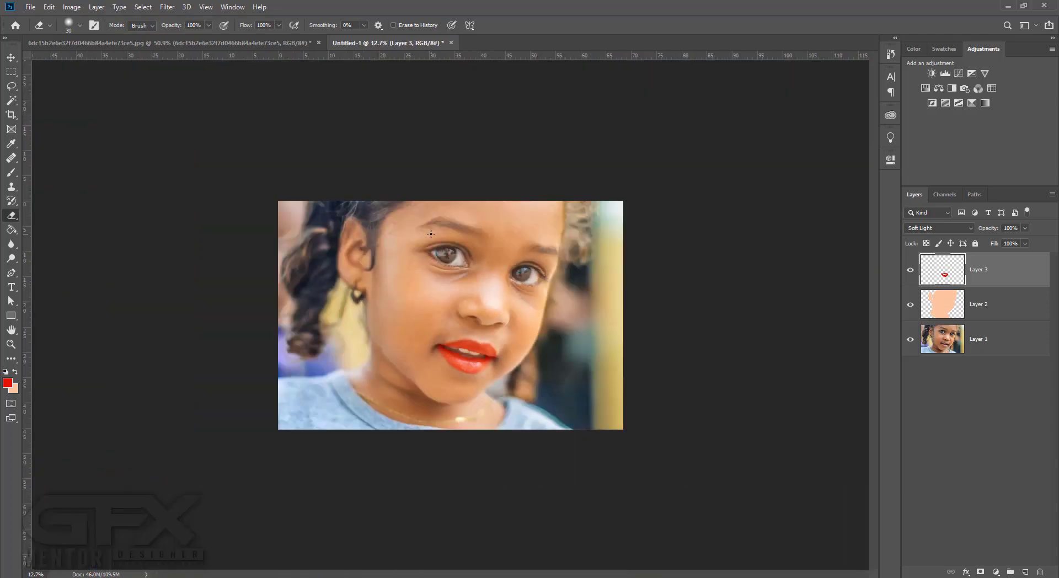
- On the peach skin layer, erase the tint from the left eye's iris with a 200 px eraser
scroll(462, 199, up, 5)
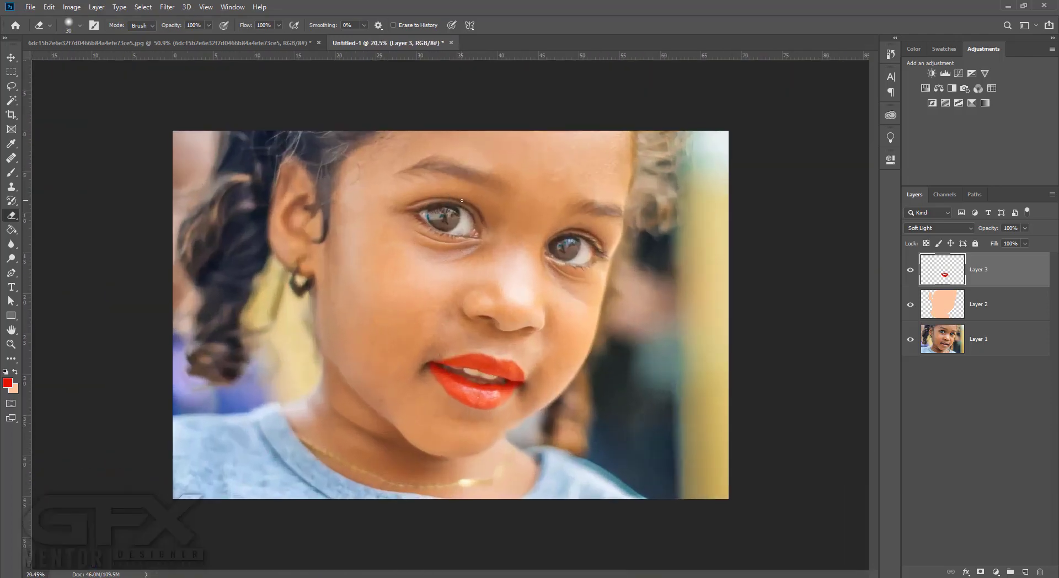
scroll(427, 158, up, 6)
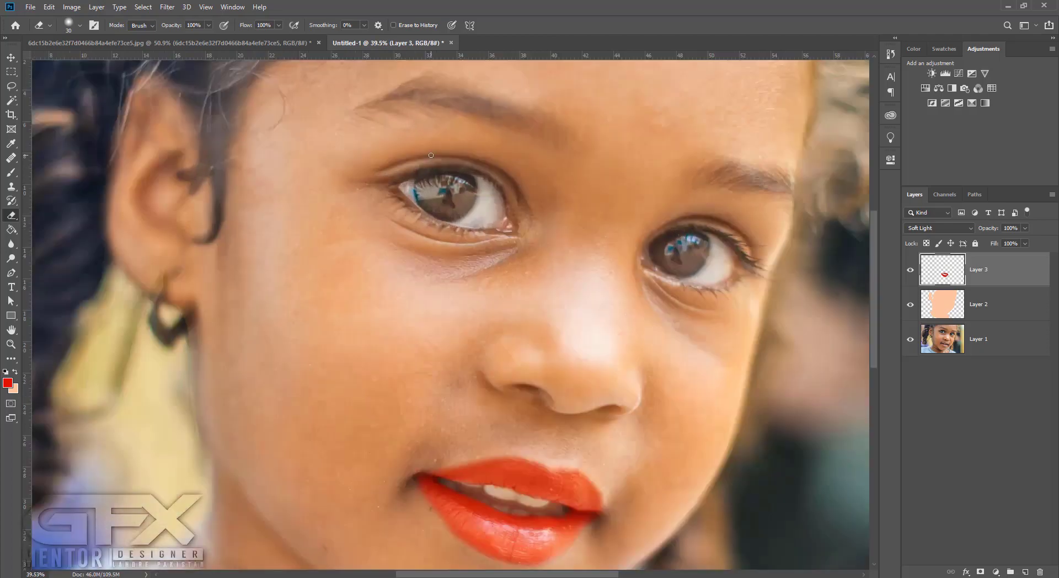
click(932, 304)
scroll(460, 190, up, 4)
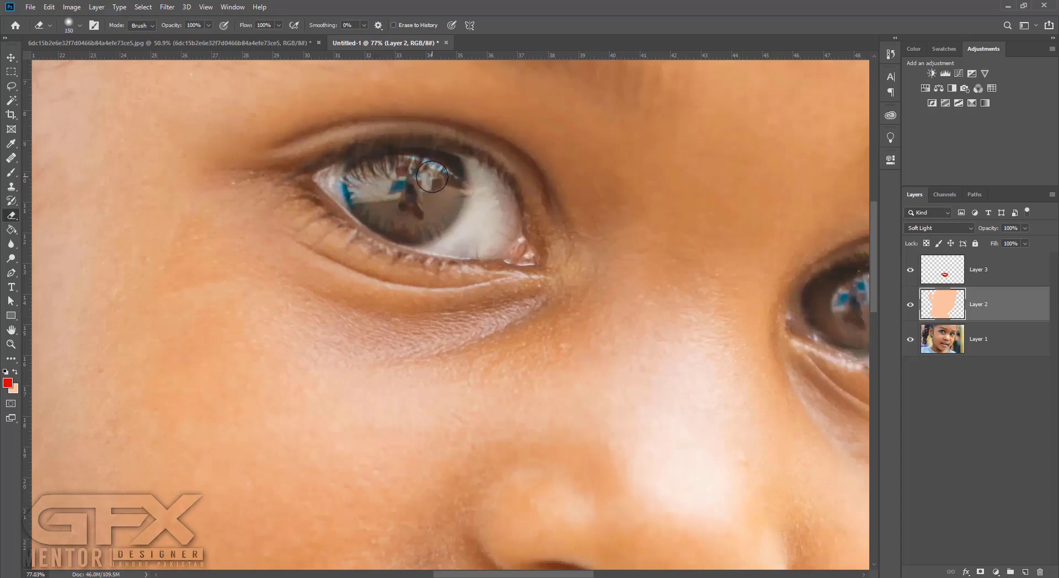
key(bracketright)
key(bracketright)
click(409, 192)
click(428, 201)
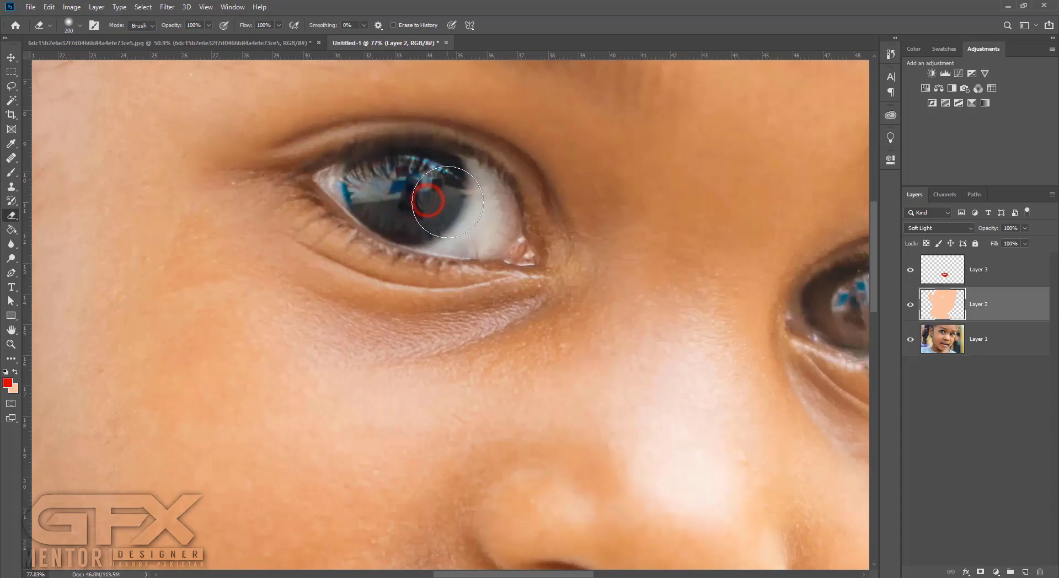
mouse_move(463, 182)
mouse_down()
mouse_move(487, 187)
mouse_move(505, 248)
mouse_move(432, 228)
mouse_up()
- Erase the remaining peach tint from the left eye's white and both corners with a 125 px eraser
key(bracketleft)
key(bracketleft)
key(bracketleft)
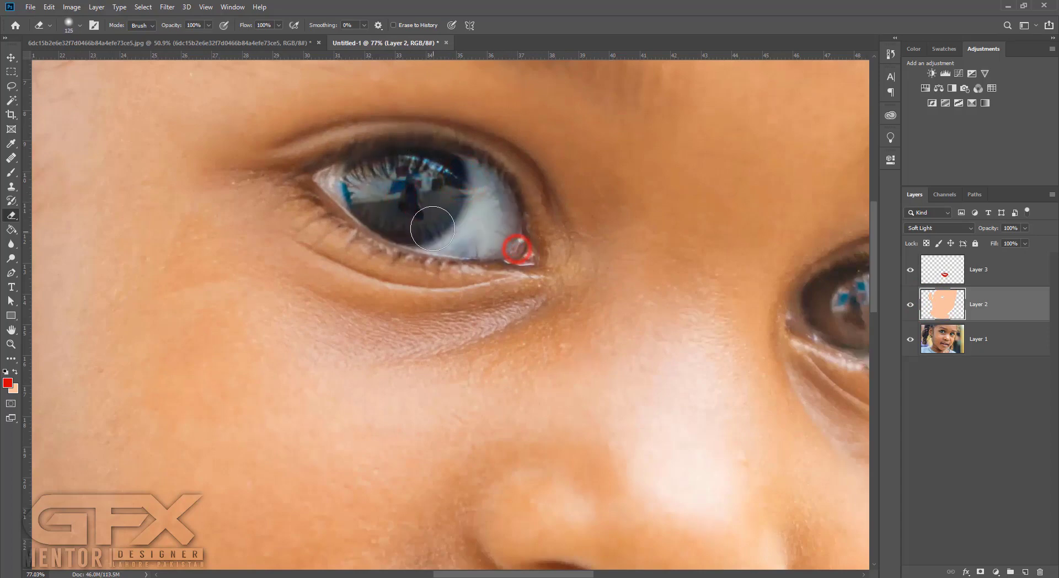
click(473, 220)
click(325, 179)
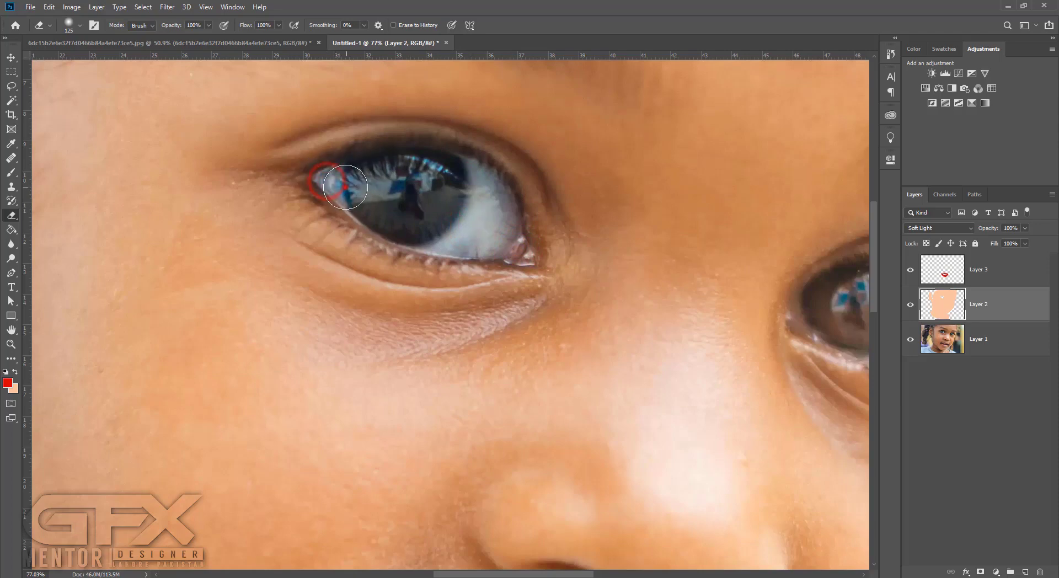
click(466, 212)
click(390, 186)
click(503, 233)
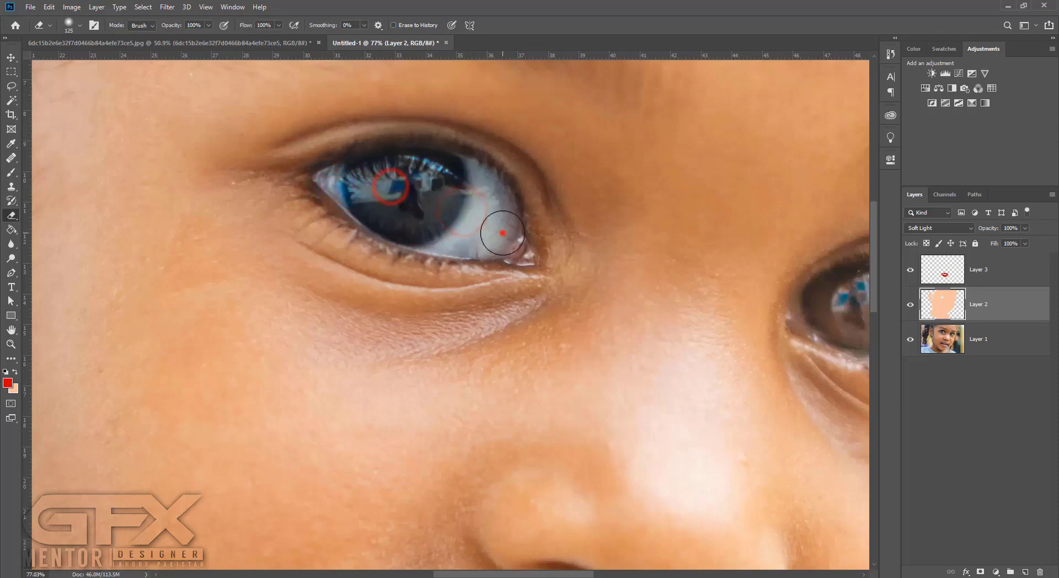
drag(478, 234, 421, 215)
- Erase the peach tint from the right eye's iris and white up to its outer corner
key(space)
drag(604, 236, 328, 240)
click(547, 302)
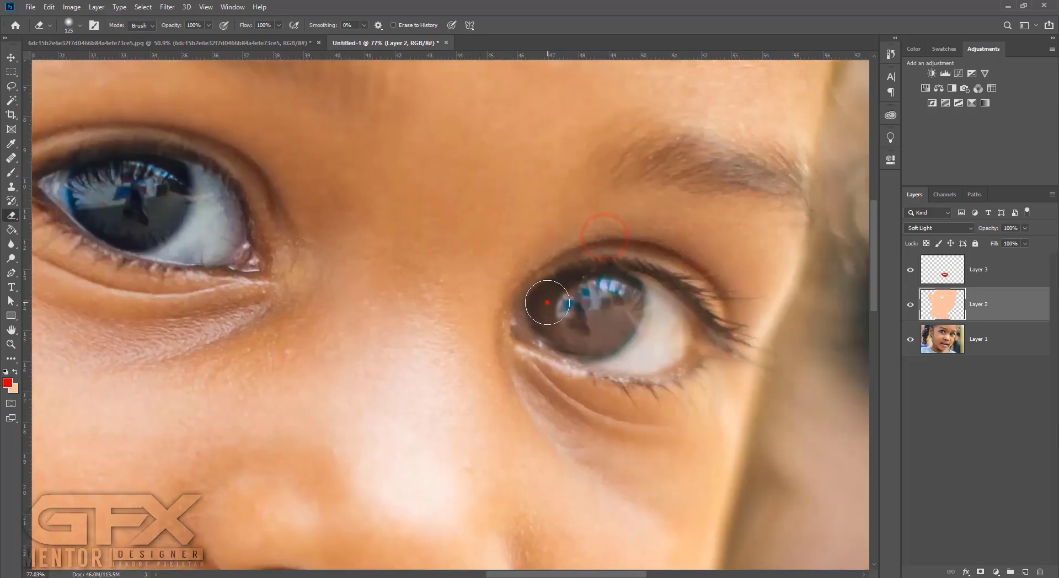
mouse_move(547, 302)
mouse_down()
mouse_move(575, 307)
mouse_move(561, 299)
mouse_move(622, 289)
mouse_move(680, 335)
mouse_move(641, 346)
mouse_move(584, 336)
mouse_move(570, 317)
mouse_move(573, 332)
mouse_move(545, 320)
mouse_move(560, 336)
mouse_move(619, 351)
mouse_move(692, 329)
mouse_move(632, 293)
mouse_move(679, 316)
mouse_move(653, 296)
mouse_move(578, 290)
mouse_move(739, 350)
mouse_up()
click(700, 333)
- Erase the tint from the right eye's outer lashes and both lash lines, reducing the eraser to 60 and 45 px
key(bracketleft)
key(bracketleft)
key(bracketleft)
key(bracketleft)
key(bracketleft)
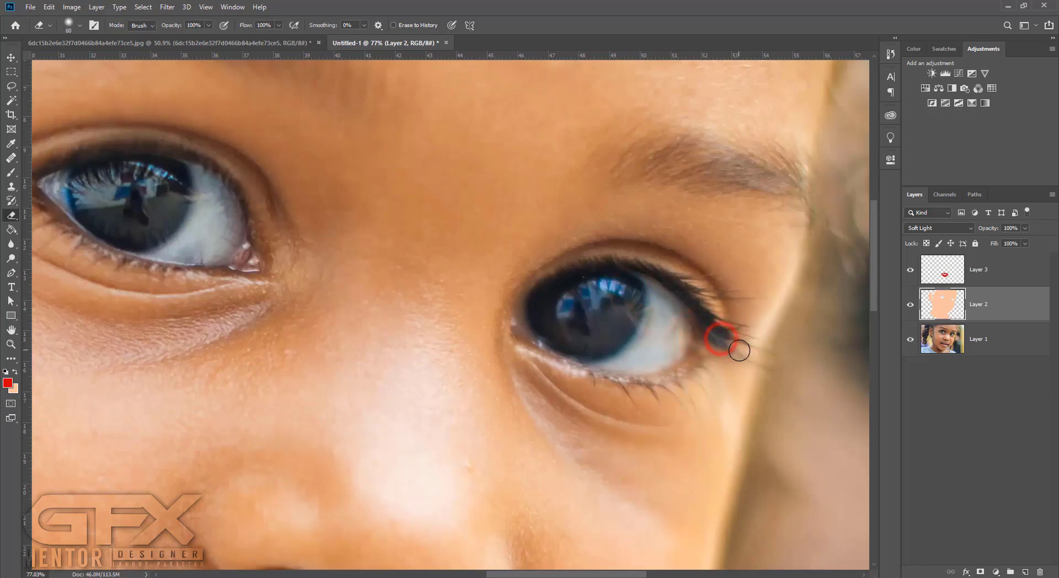
click(732, 344)
key(bracketleft)
click(703, 313)
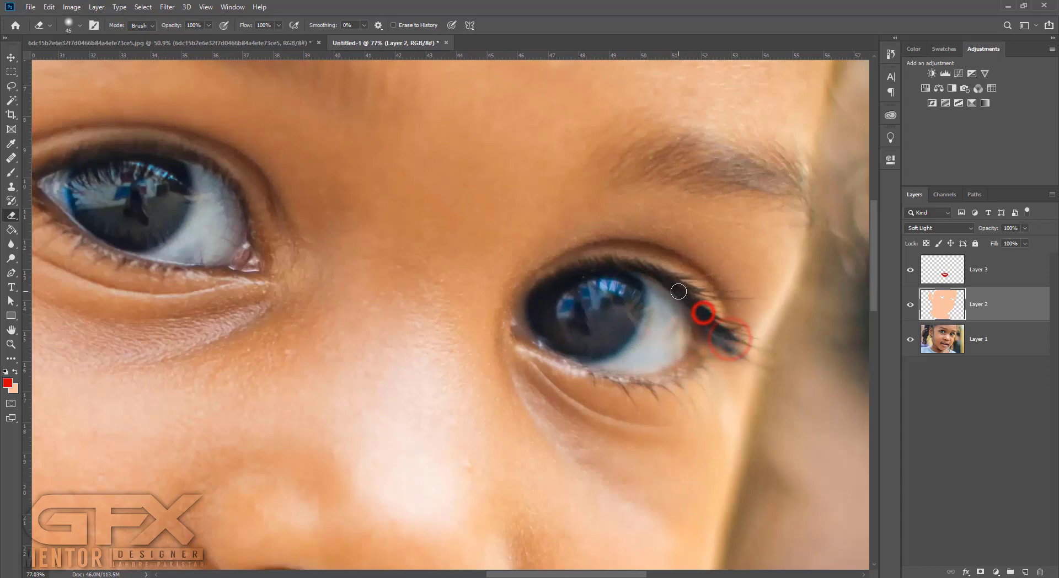
click(679, 291)
click(680, 329)
mouse_move(691, 364)
mouse_down()
mouse_move(666, 380)
mouse_move(615, 379)
mouse_move(555, 350)
mouse_up()
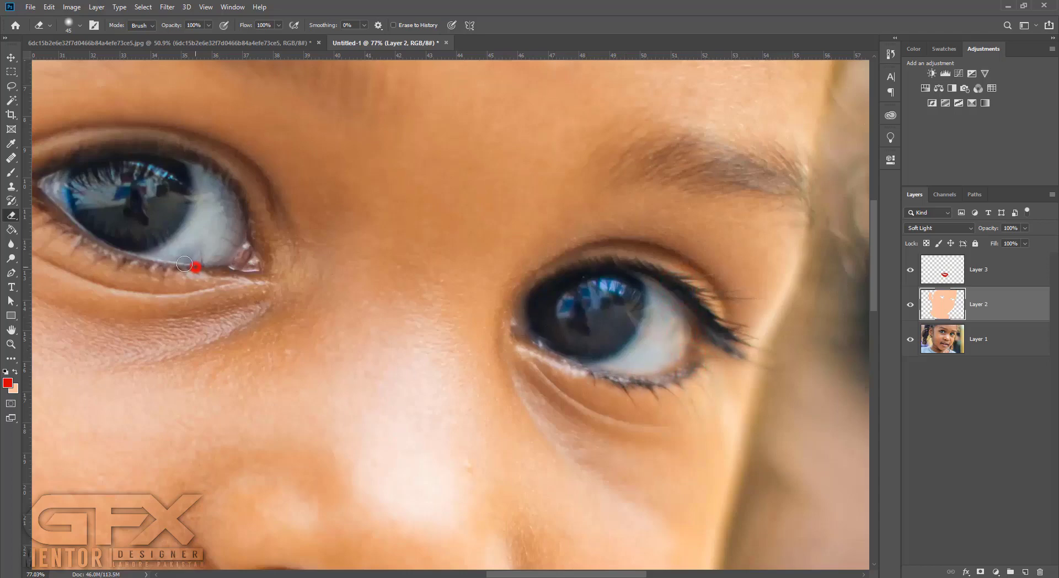
- Erase the peach tint along the left eye's lower and upper lash lines with the 45 px eraser
drag(184, 264, 189, 259)
mouse_move(54, 206)
mouse_down()
mouse_move(99, 245)
mouse_move(182, 268)
mouse_up()
mouse_move(62, 161)
mouse_down()
mouse_move(105, 154)
mouse_move(196, 172)
mouse_up()
scroll(331, 268, down, 3)
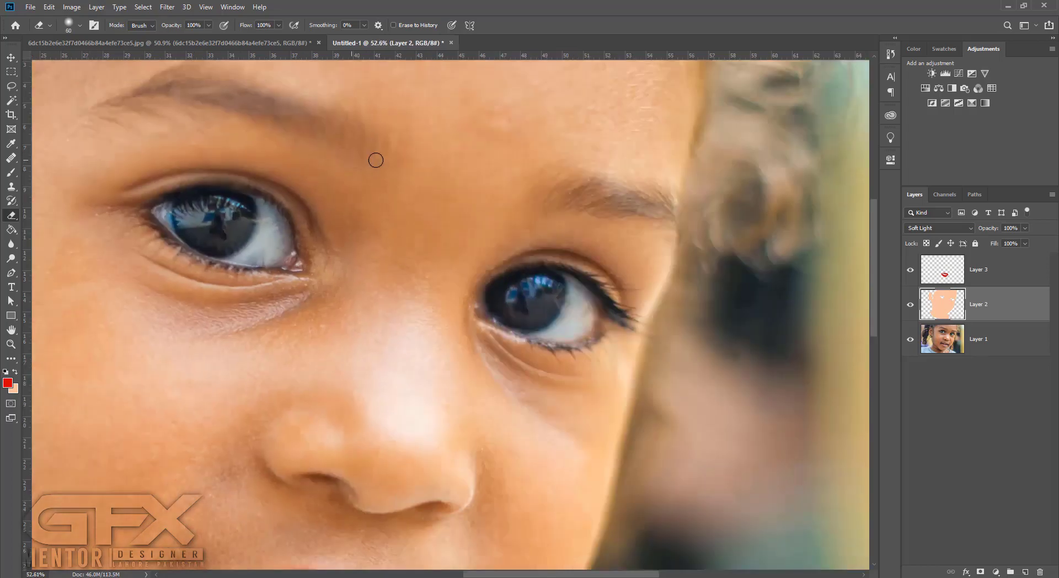
- Erase the peach tint from both eyebrows, and touch up the hairline with a 175 px eraser
key(bracketleft)
key(bracketleft)
mouse_move(568, 198)
mouse_down()
mouse_move(666, 215)
mouse_move(666, 207)
mouse_move(682, 222)
mouse_up()
mouse_move(726, 266)
mouse_down()
mouse_move(349, 141)
mouse_move(256, 150)
mouse_move(414, 156)
mouse_up()
key(bracketright)
key(ctrl+0)
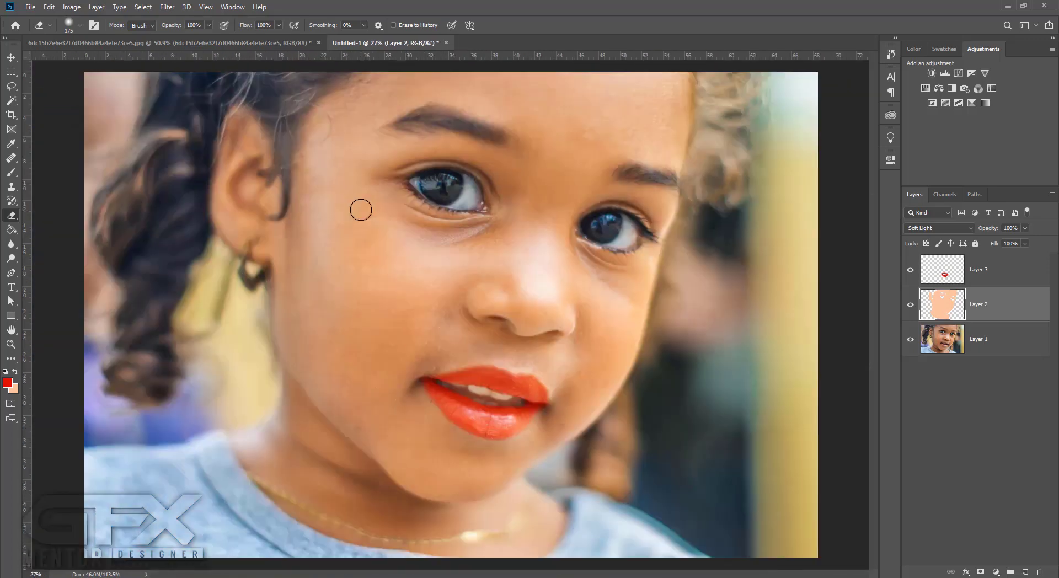
click(307, 95)
- Duplicate the Layer 2 skin tint and set the copy's fill to 53%
key(ctrl+j)
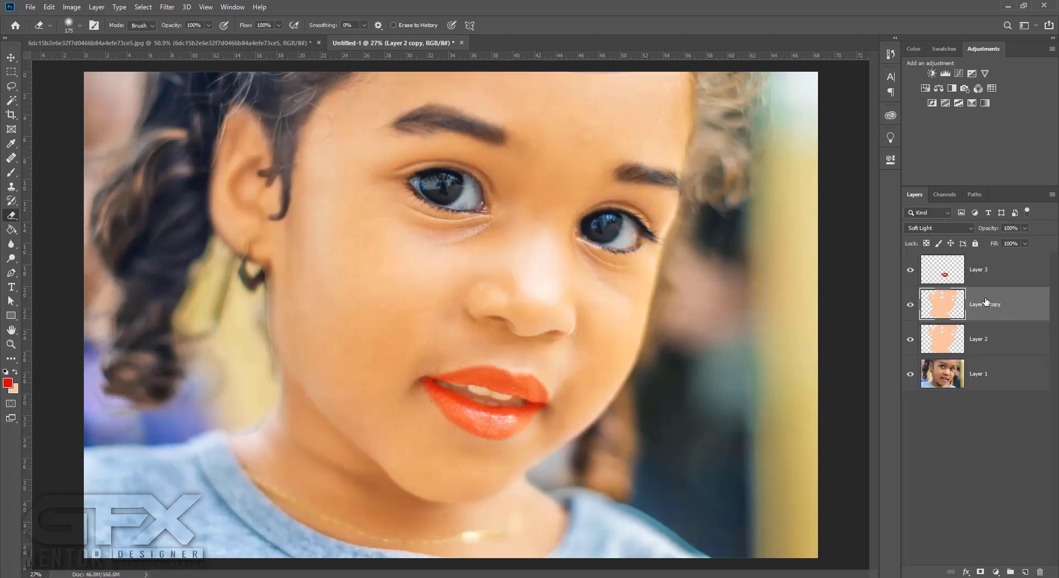
drag(1009, 254, 1002, 257)
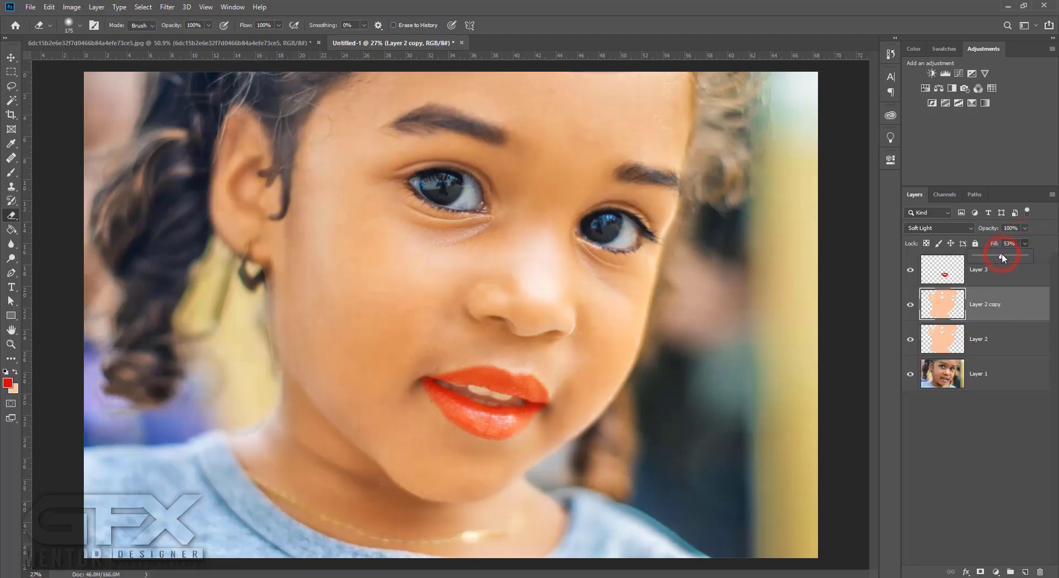
- Duplicate Layer 2 copy, set the new layer's blend mode to Screen and its opacity to 36%
key(ctrl+j)
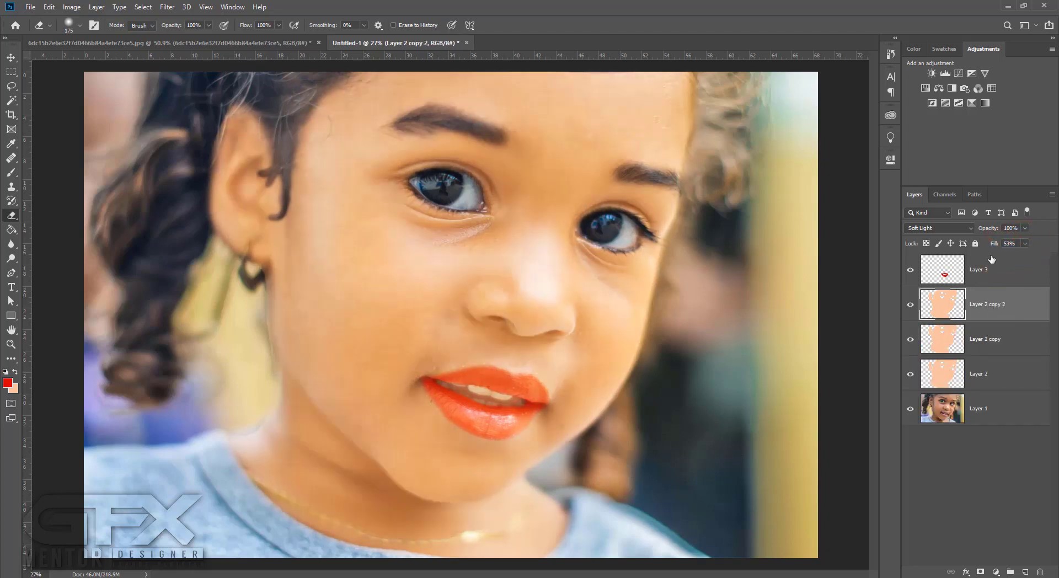
click(953, 232)
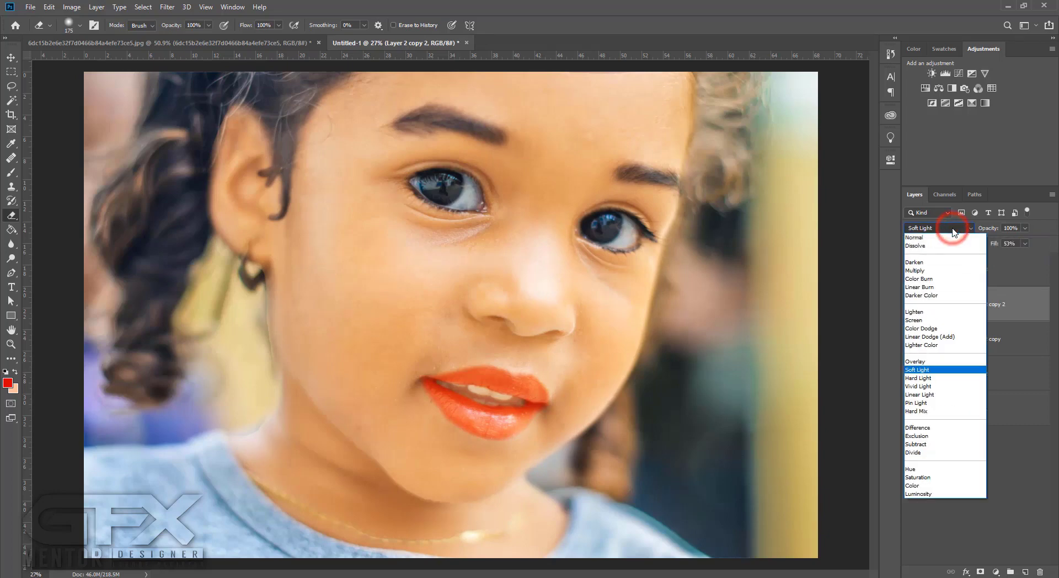
click(937, 320)
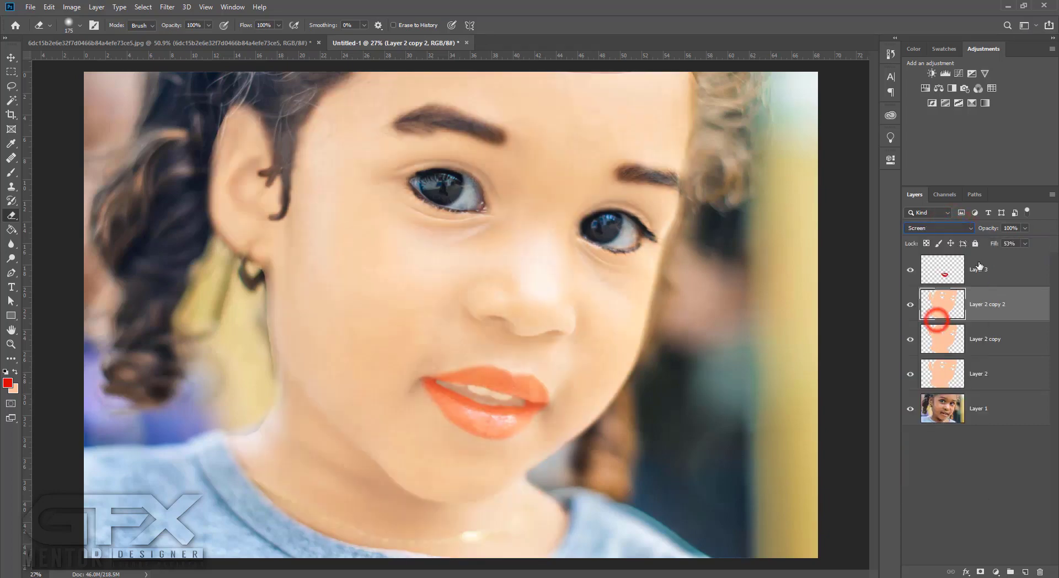
click(1025, 228)
drag(1008, 239, 1003, 240)
click(1028, 258)
click(992, 304)
drag(1021, 237, 1015, 238)
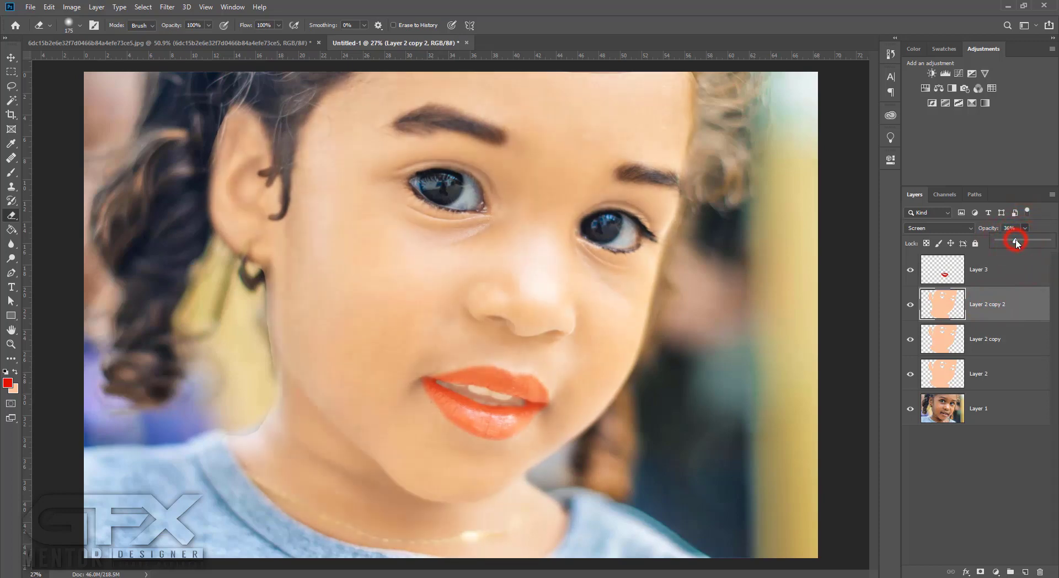
- Duplicate the Layer 1 photo and set the fill of Layer 2 copy to 21%
click(982, 368)
click(975, 408)
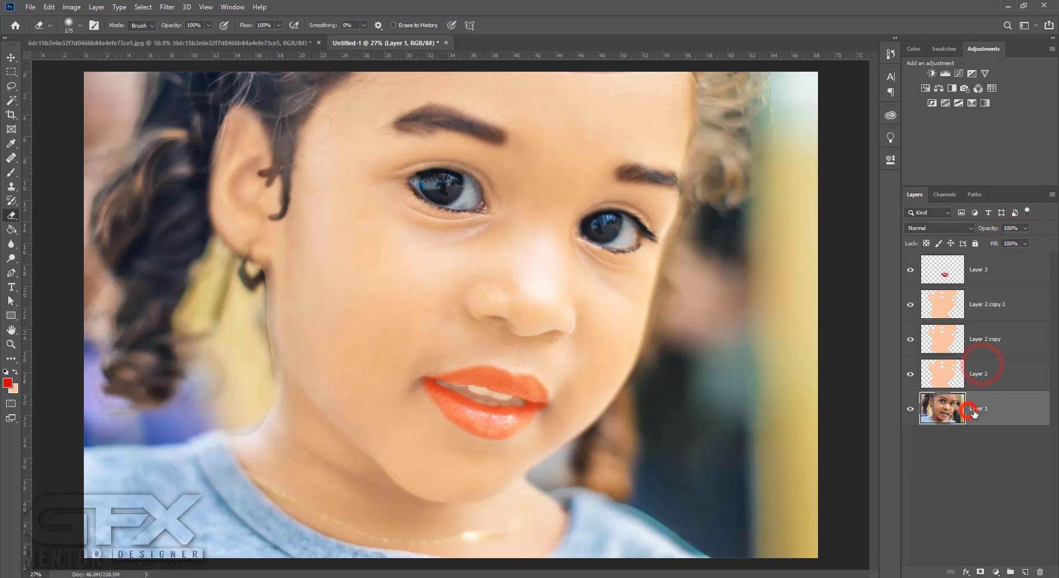
key(ctrl+j)
shift+click(985, 302)
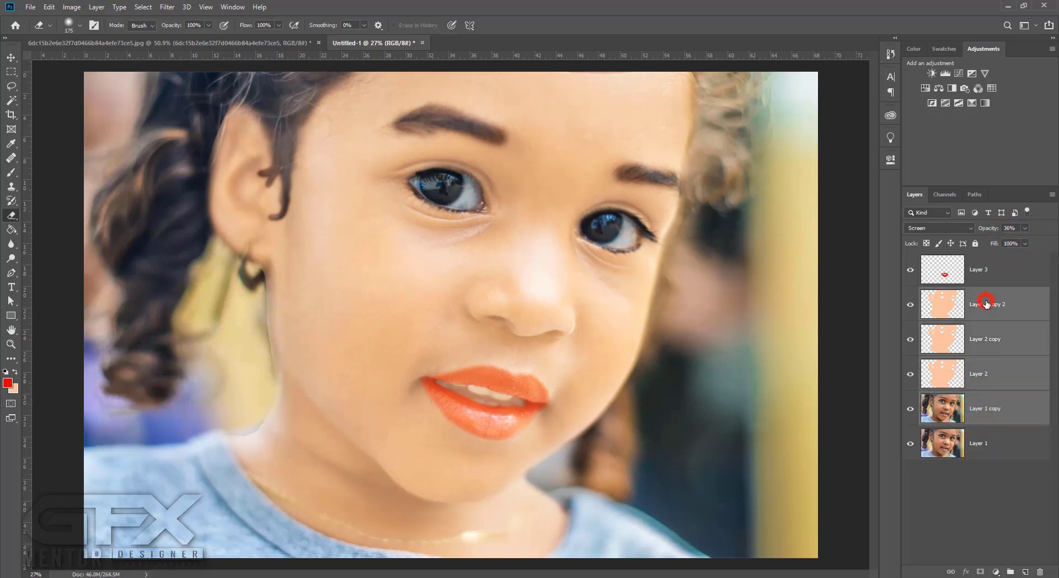
click(991, 333)
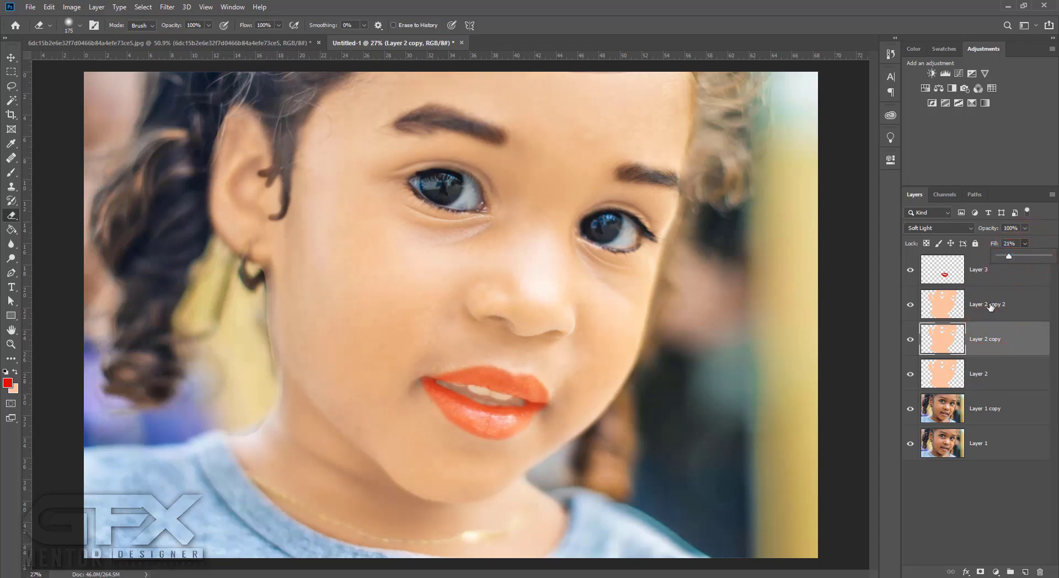
- Merge Layer 1 copy with the three skin tint layers above it, leaving the lips layer separate
click(979, 407)
shift+click(976, 277)
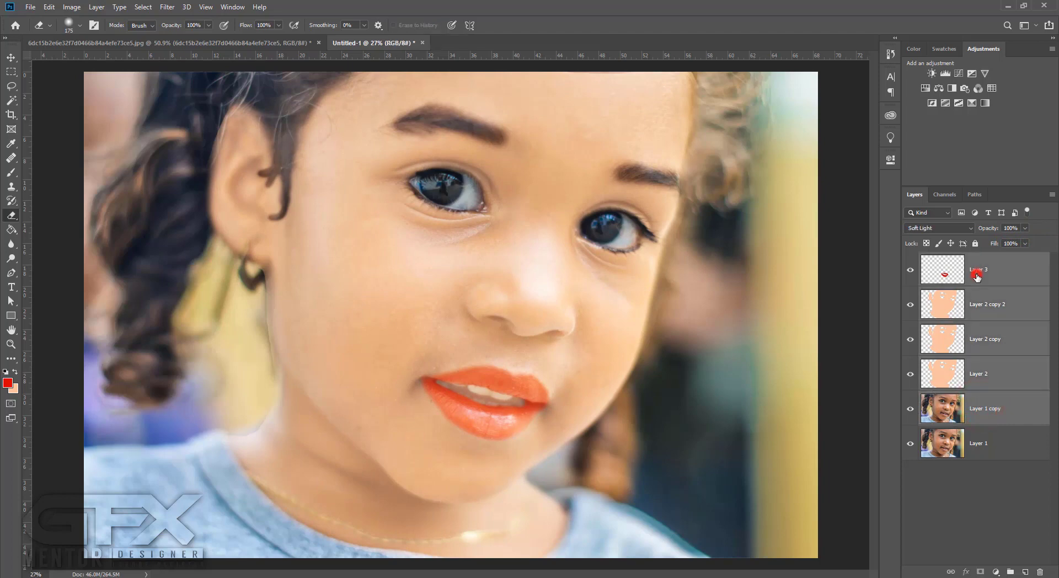
shift+click(984, 300)
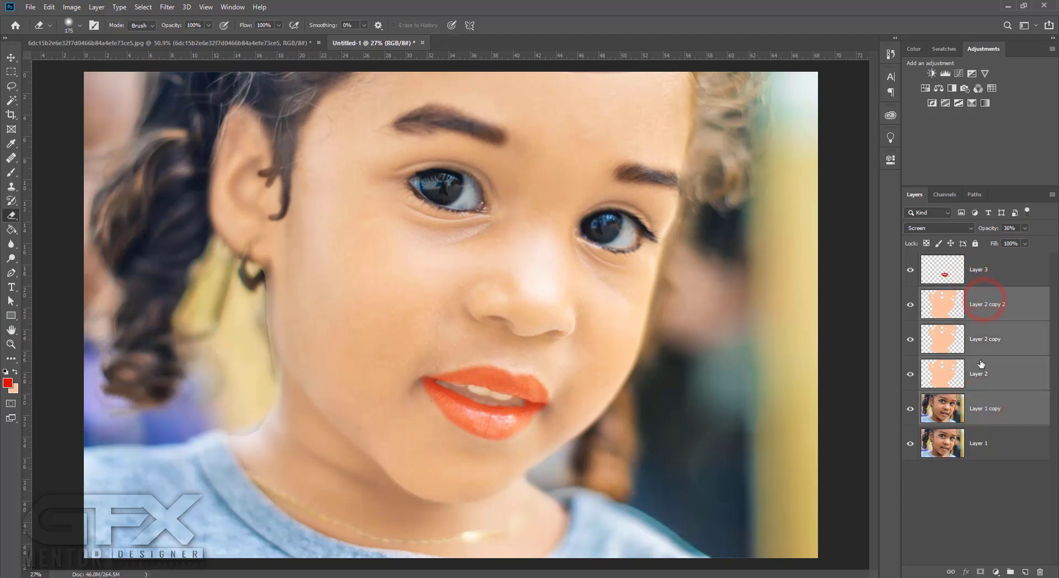
key(ctrl+e)
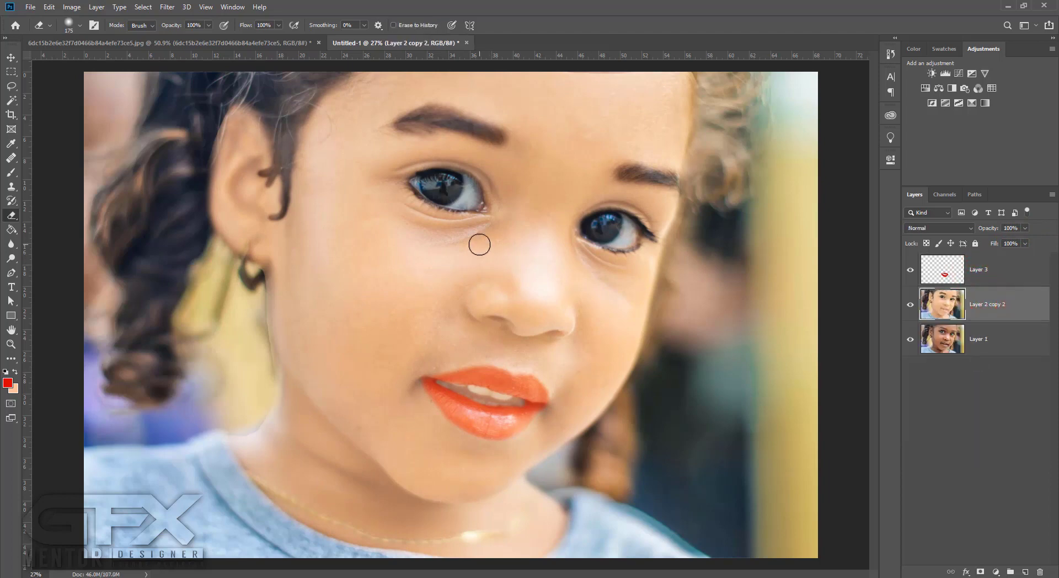
- Start Camera Raw on the merged layer with Exposure -0.15, Contrast +15, Highlights -10, Shadows -48, Whites +13, Blacks -52, Dehaze +7 and Vibrance -11
click(168, 7)
click(182, 69)
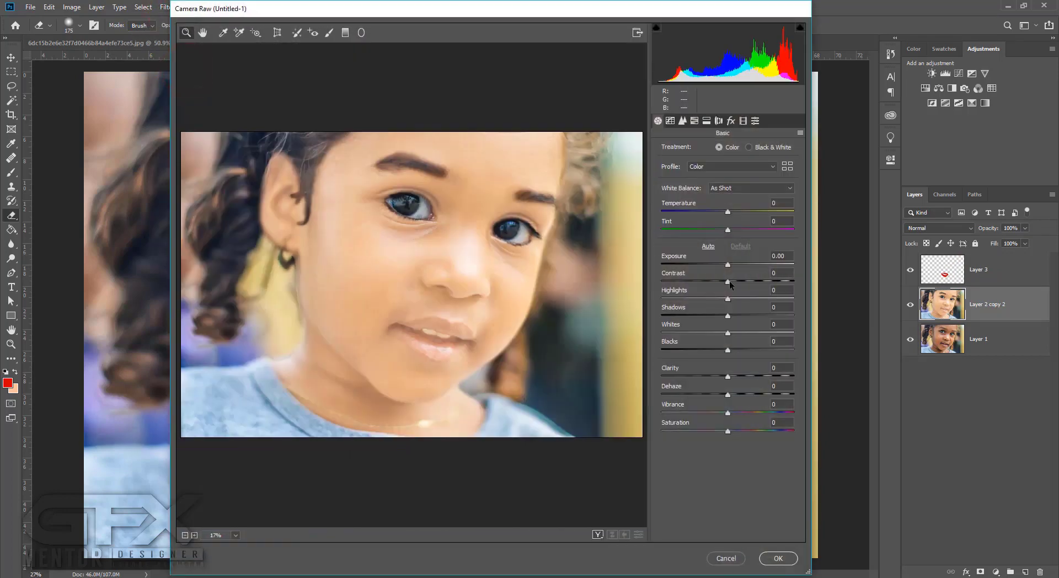
drag(729, 281, 695, 316)
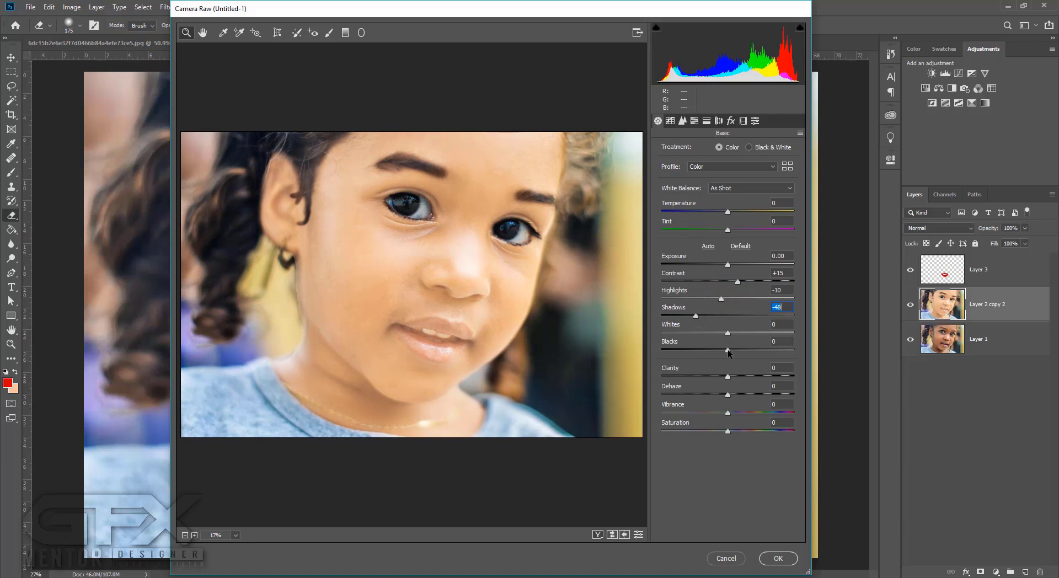
mouse_move(727, 349)
mouse_down()
mouse_move(692, 351)
mouse_move(706, 334)
mouse_move(737, 338)
mouse_up()
mouse_move(728, 414)
mouse_down()
mouse_move(719, 418)
mouse_move(729, 396)
mouse_up()
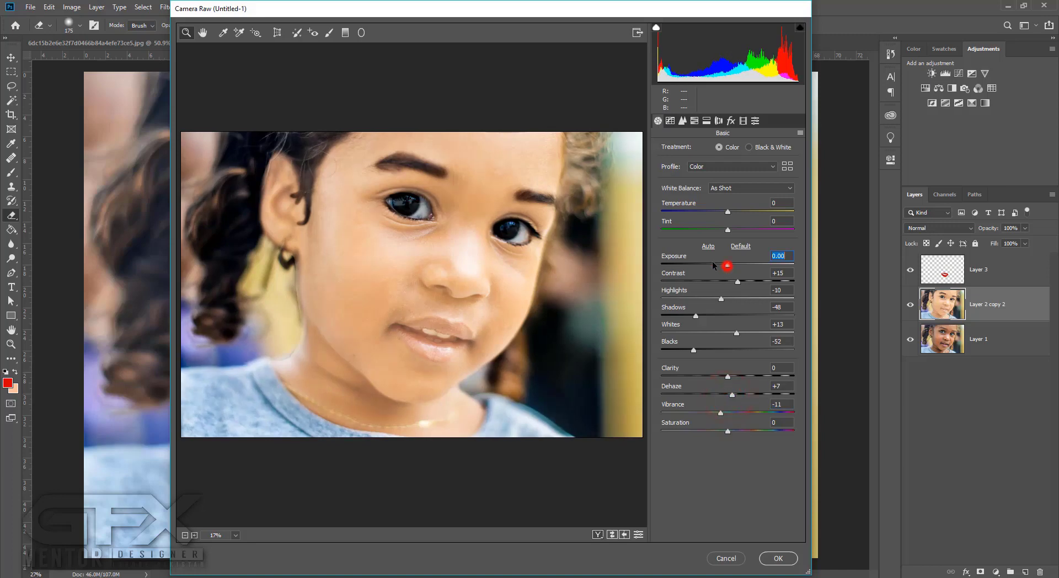
drag(713, 265, 726, 268)
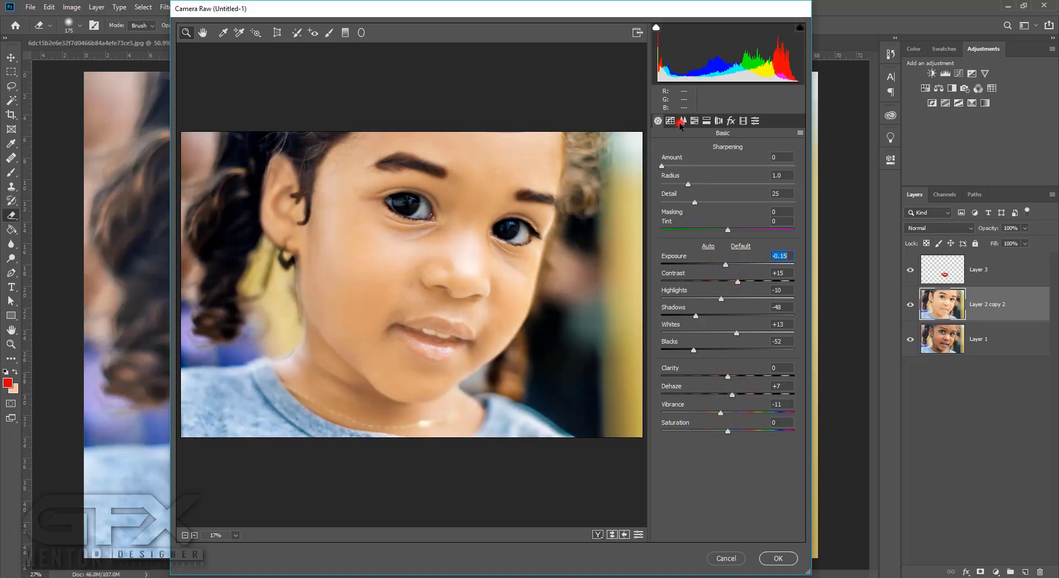
- Set noise reduction Luminance to 49 and Luminance Detail to 38, and the tone curve's Lights to -3 and Darks to +8
click(682, 120)
click(714, 257)
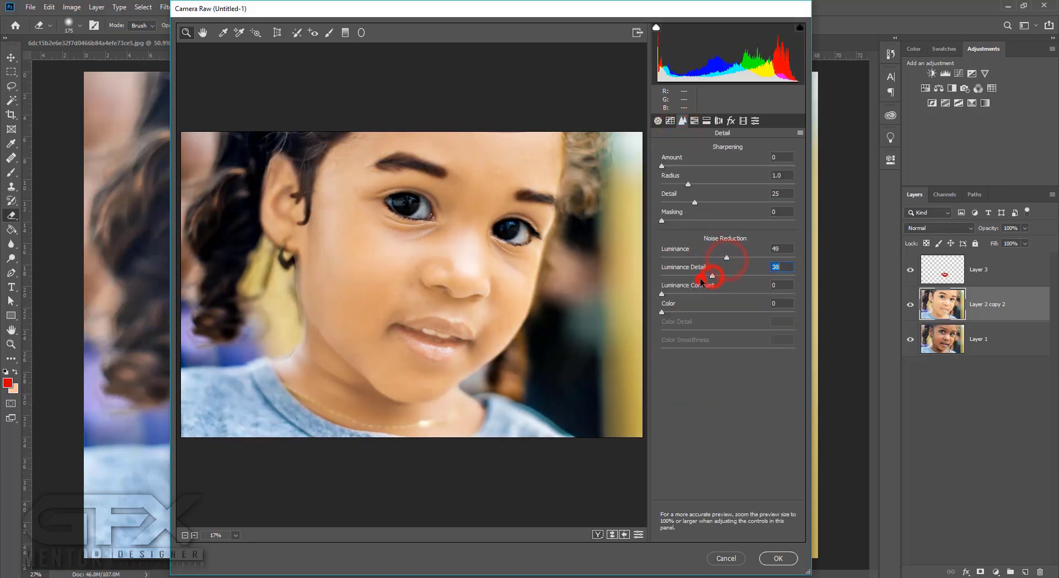
click(672, 124)
mouse_move(728, 345)
mouse_down()
mouse_move(734, 364)
mouse_move(726, 345)
mouse_up()
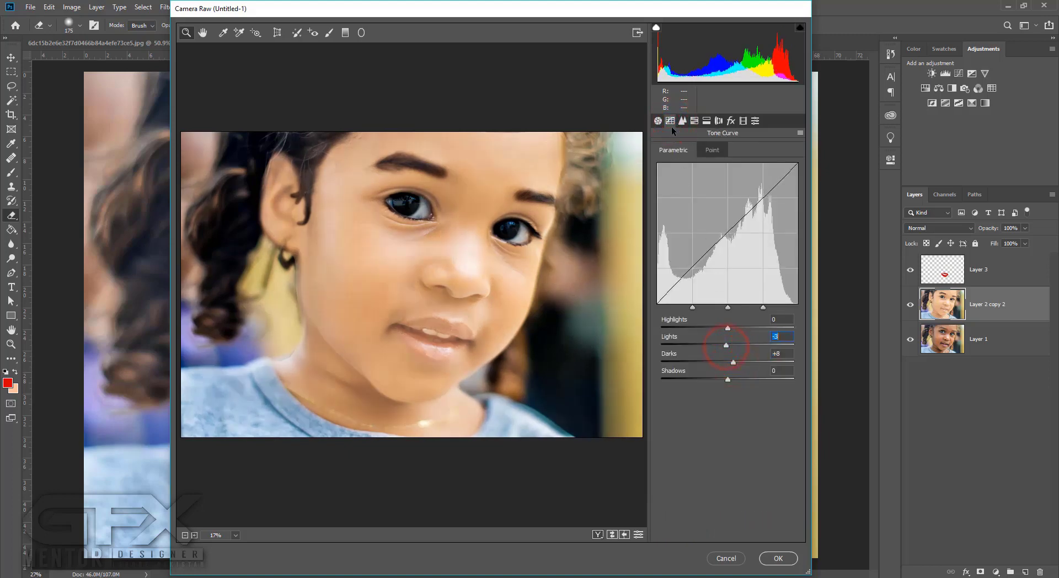
- Set the Yellows saturation to -38 and Vibrance to +2, and apply the Camera Raw filter
click(706, 121)
click(694, 120)
drag(728, 226, 703, 228)
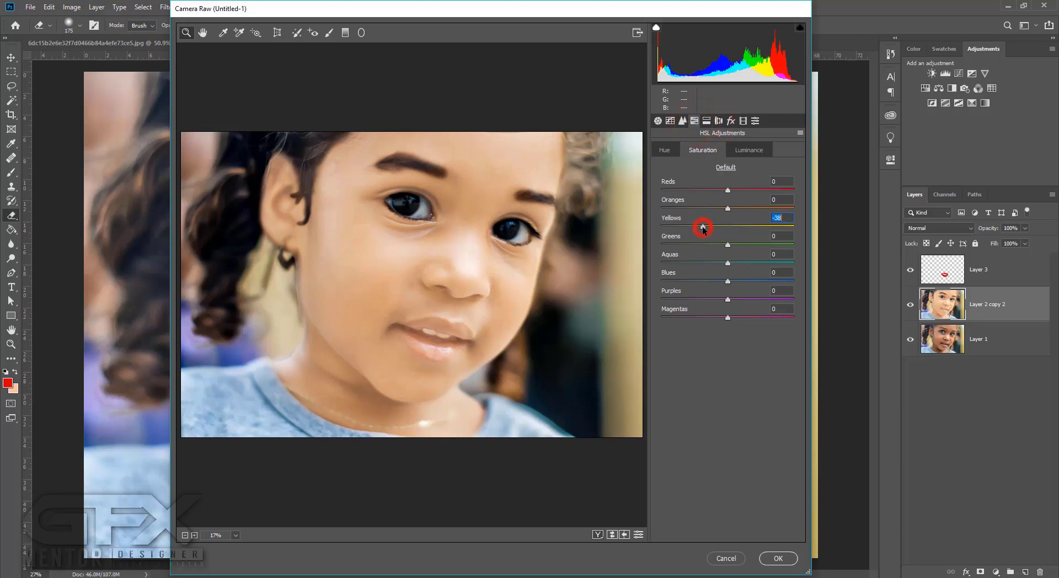
click(658, 120)
click(728, 412)
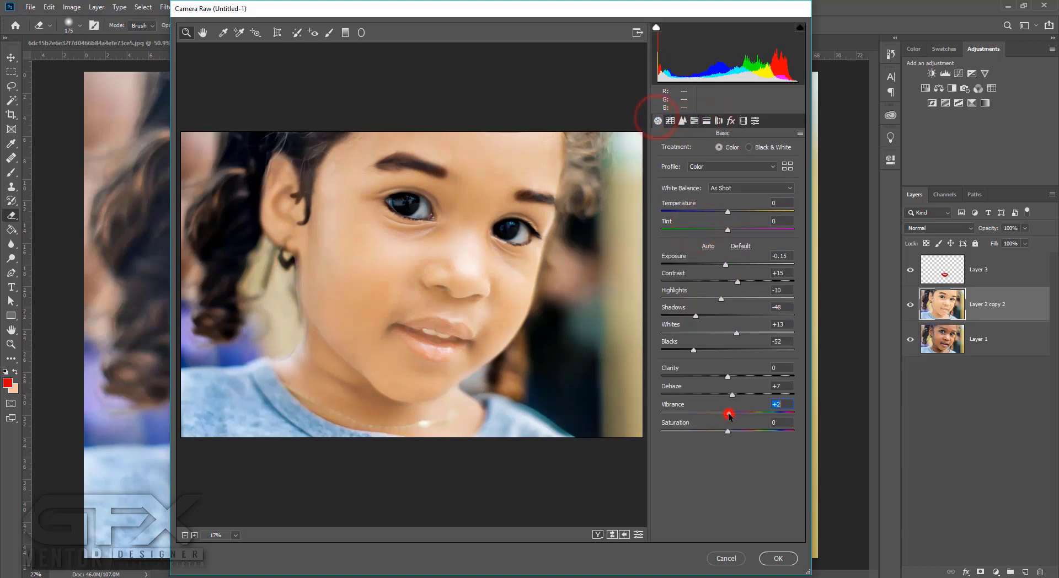
click(778, 558)
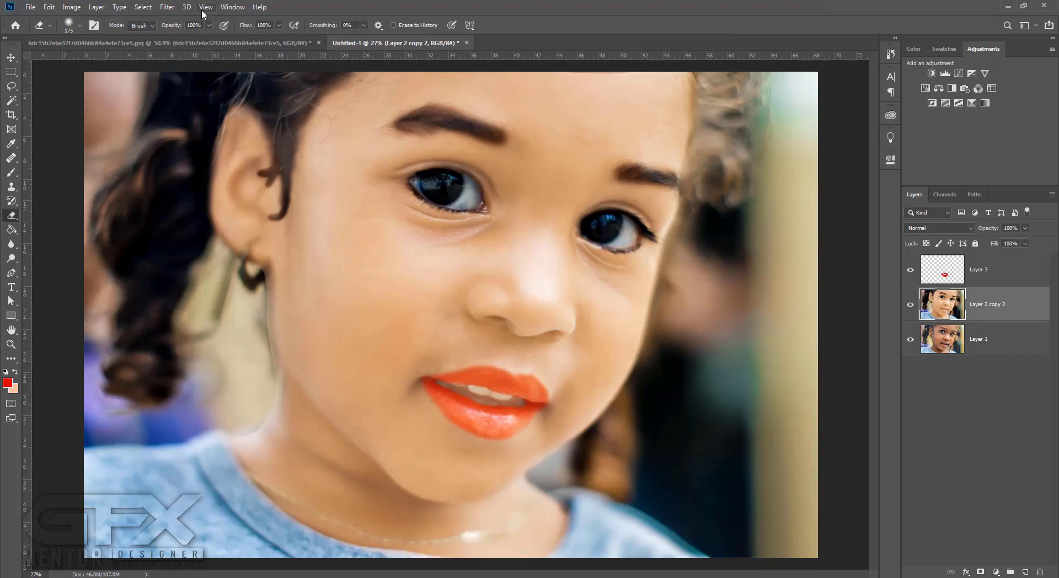
- Start a second Camera Raw pass with Contrast +24, Highlights +24, Shadows +20, Whites -23, Blacks -37, Clarity +10, Dehaze +3 and Vibrance -12
click(167, 7)
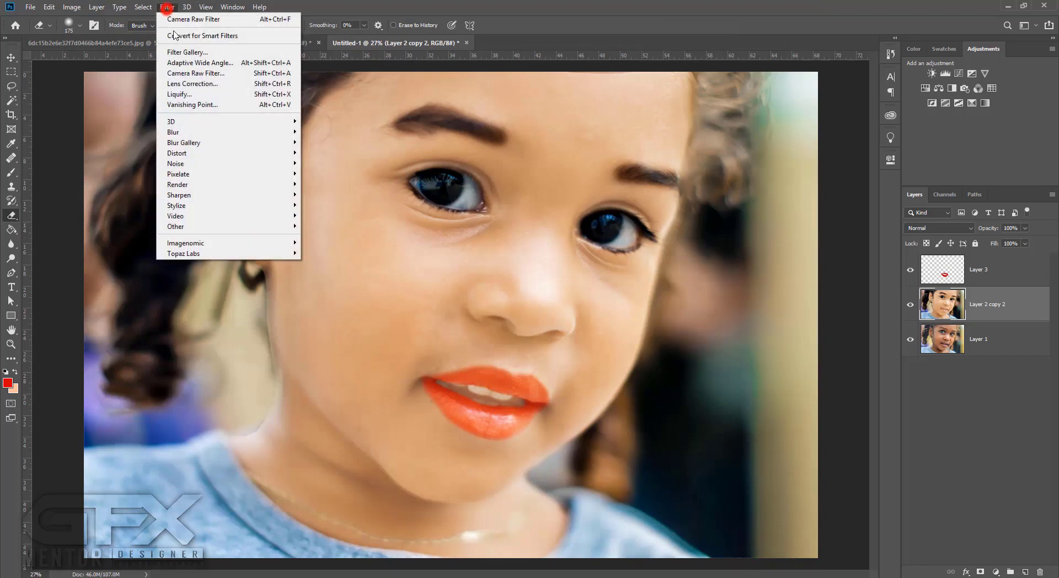
click(185, 71)
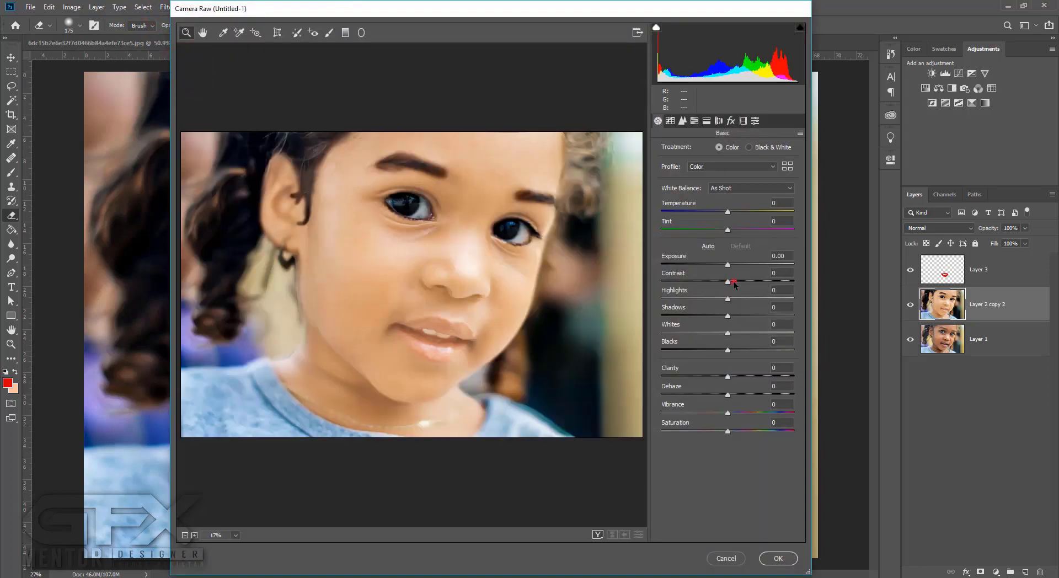
drag(735, 285, 720, 413)
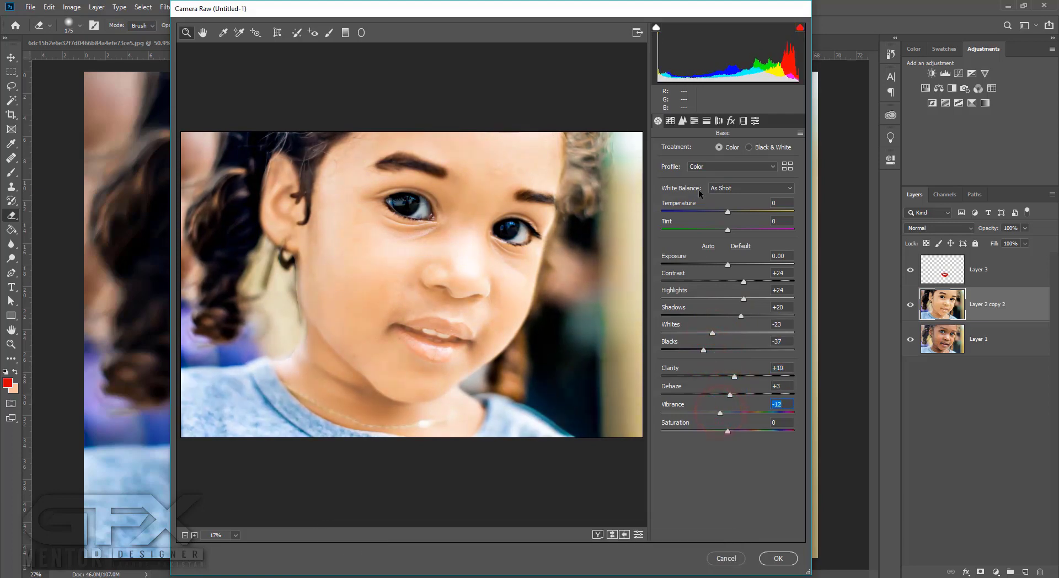
- Reduce the Oranges saturation slightly in the HSL adjustments
click(694, 122)
click(709, 209)
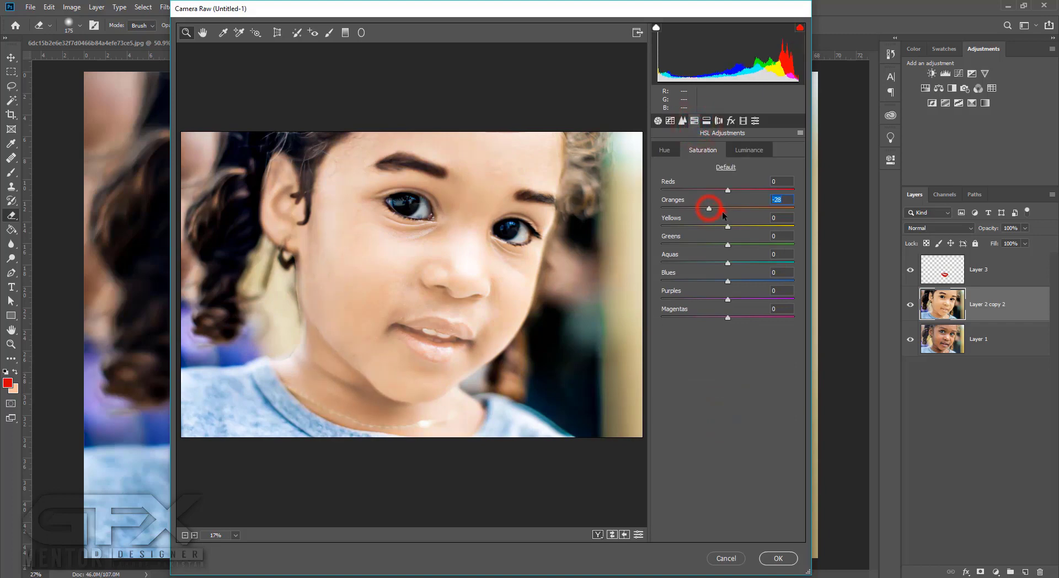
click(725, 210)
- Set the noise reduction Luminance to 31 and apply the second Camera Raw pass
click(682, 120)
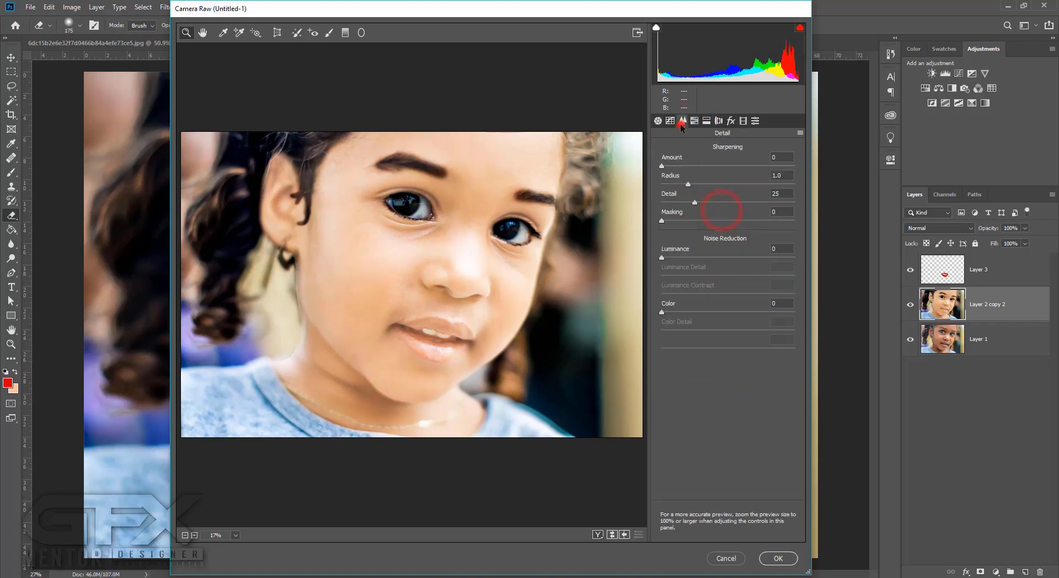
click(705, 223)
click(702, 257)
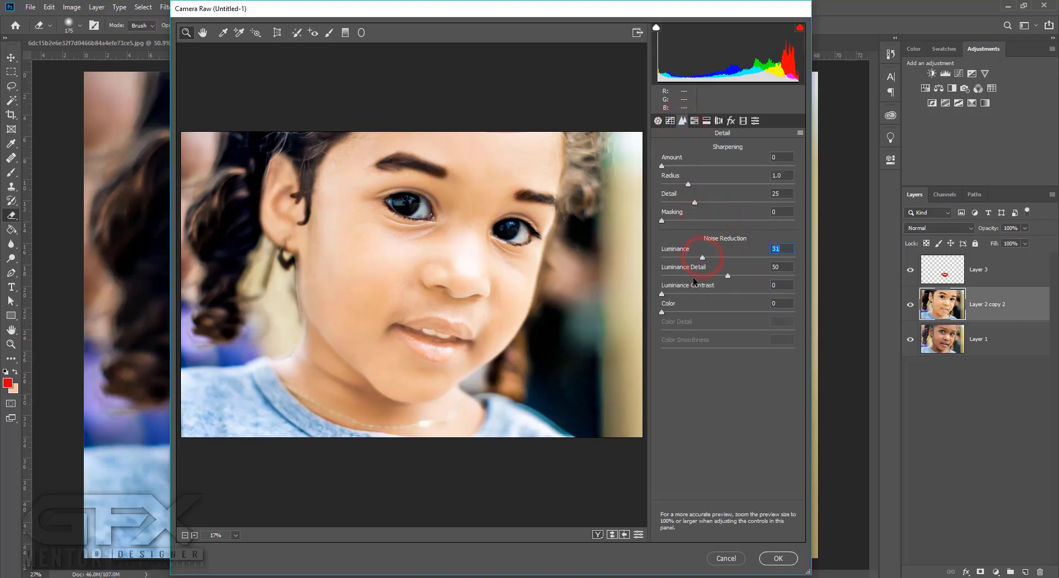
click(767, 557)
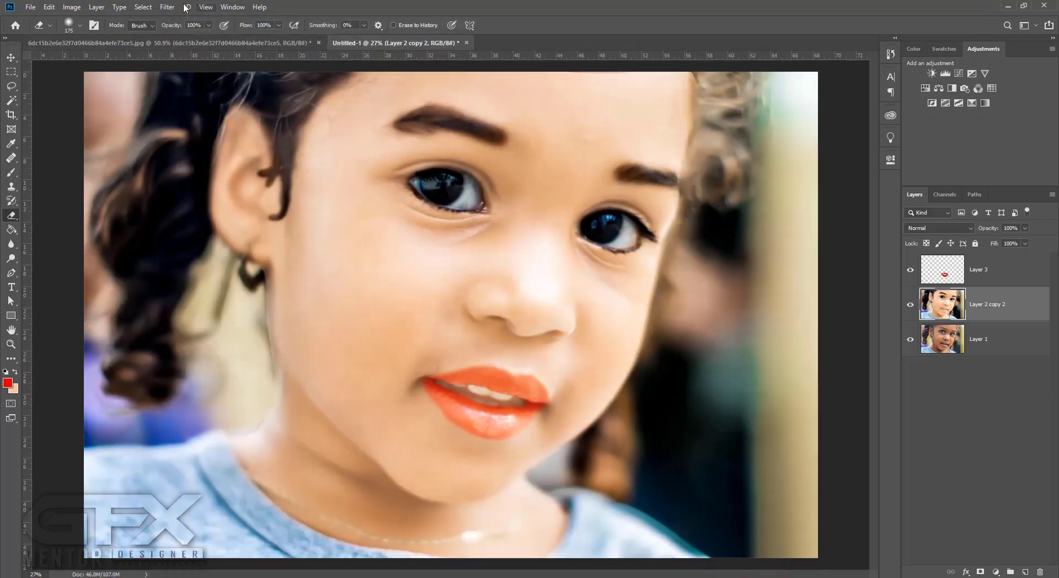
- Open the merged layer in the Imagenomic Portraiture filter and frame the face in its preview at 25%
click(169, 7)
mouse_move(221, 243)
click(338, 242)
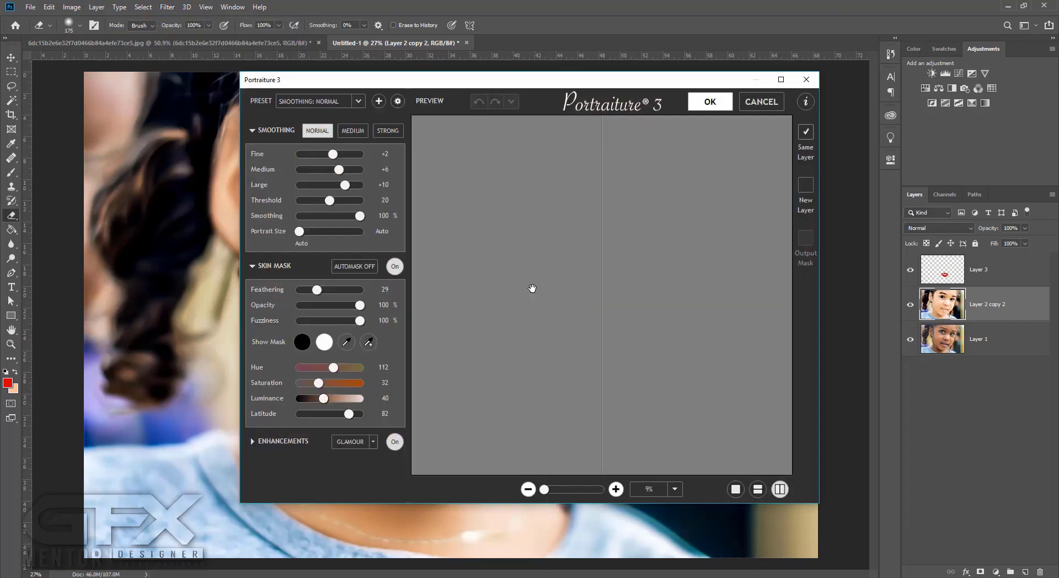
click(613, 492)
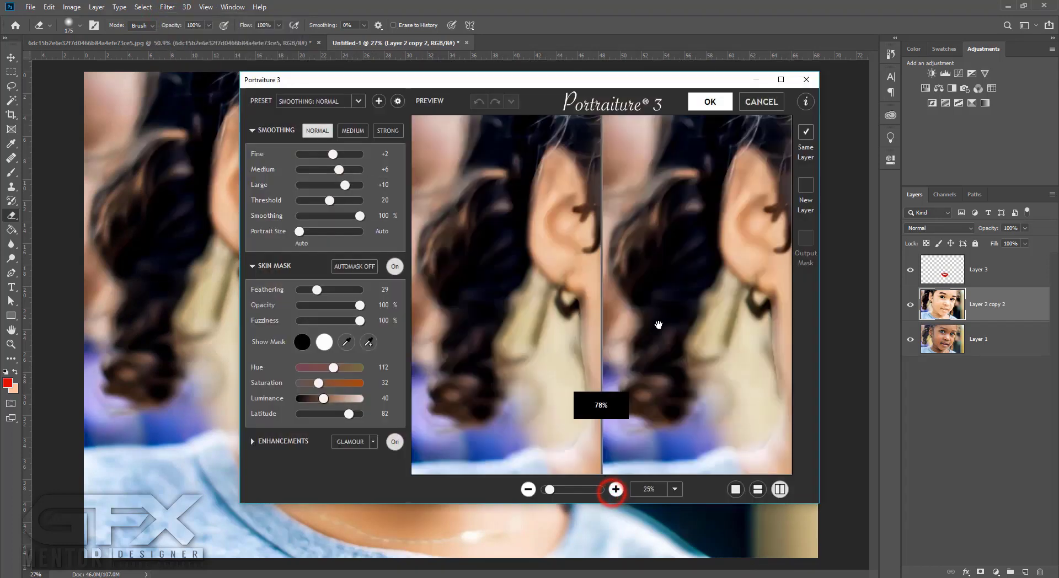
drag(669, 320, 528, 292)
drag(710, 290, 568, 336)
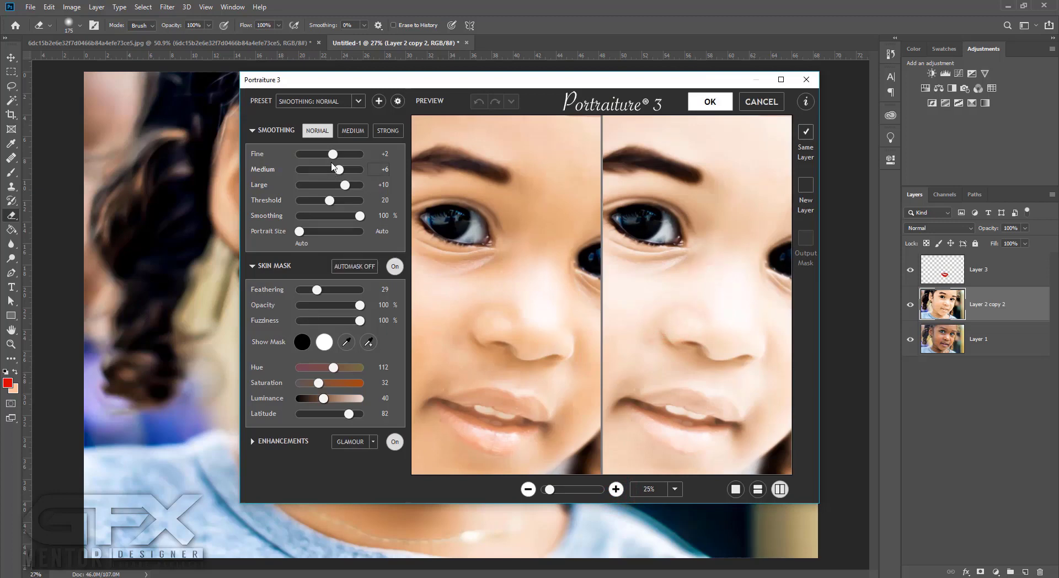
- Use Normal smoothing, raise the skin mask's Feathering, lower its Luminance, and apply Portraiture to the layer
drag(332, 155, 326, 170)
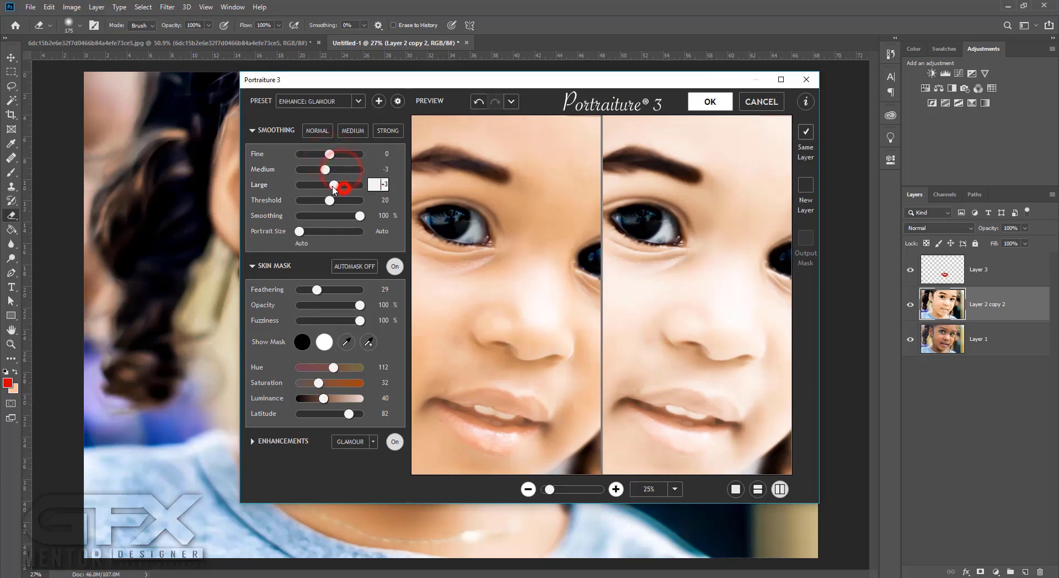
click(317, 130)
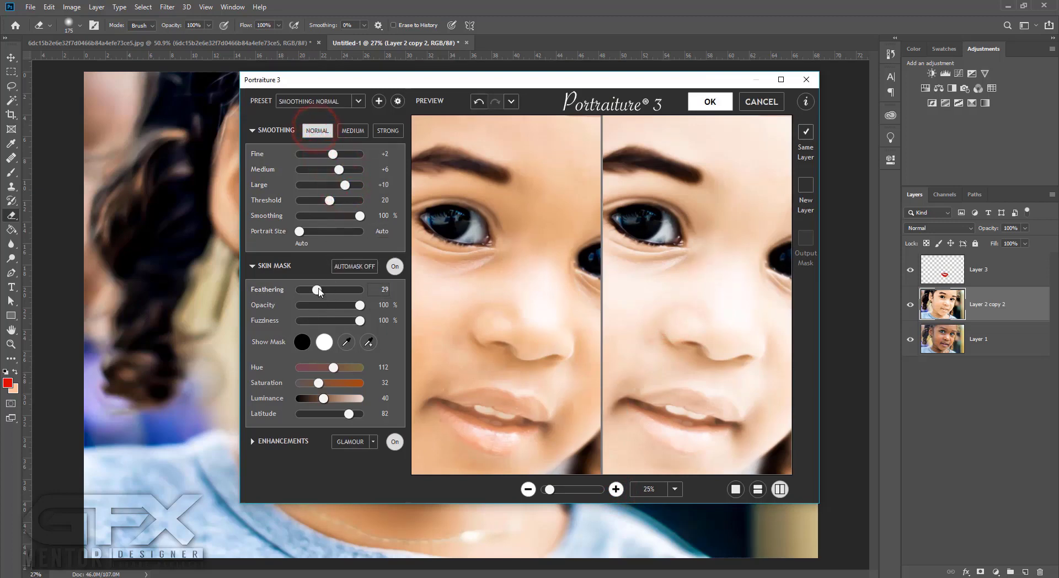
drag(317, 289, 326, 290)
drag(324, 401, 318, 404)
click(709, 109)
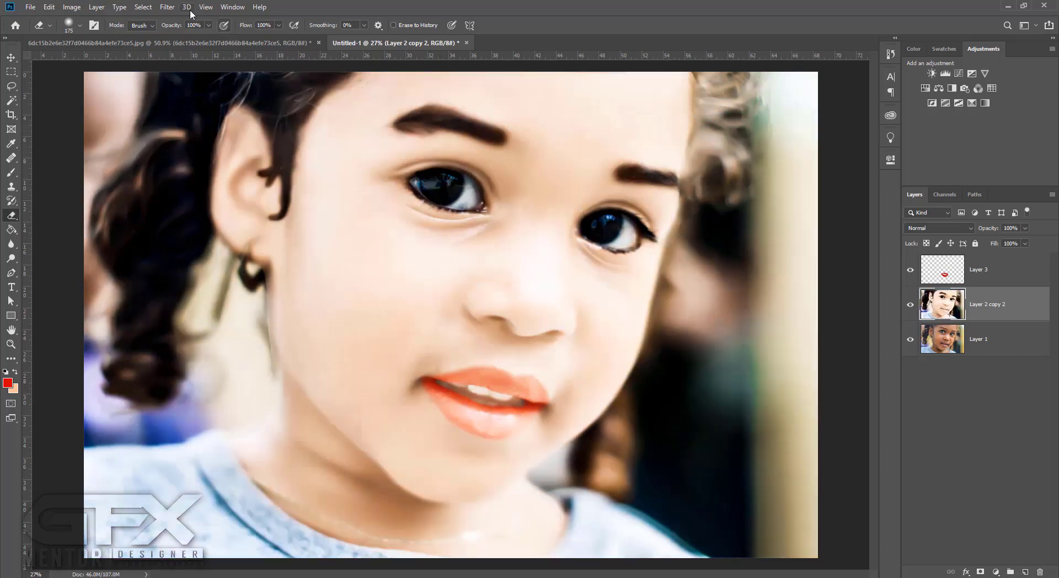
- Apply Camera Raw to Layer 2 copy 2 with Contrast +3, Highlights -3, Shadows -21, Whites -24, Blacks -12, Clarity +4, Dehaze -3, Vibrance +58, Saturation +1
click(167, 7)
click(194, 74)
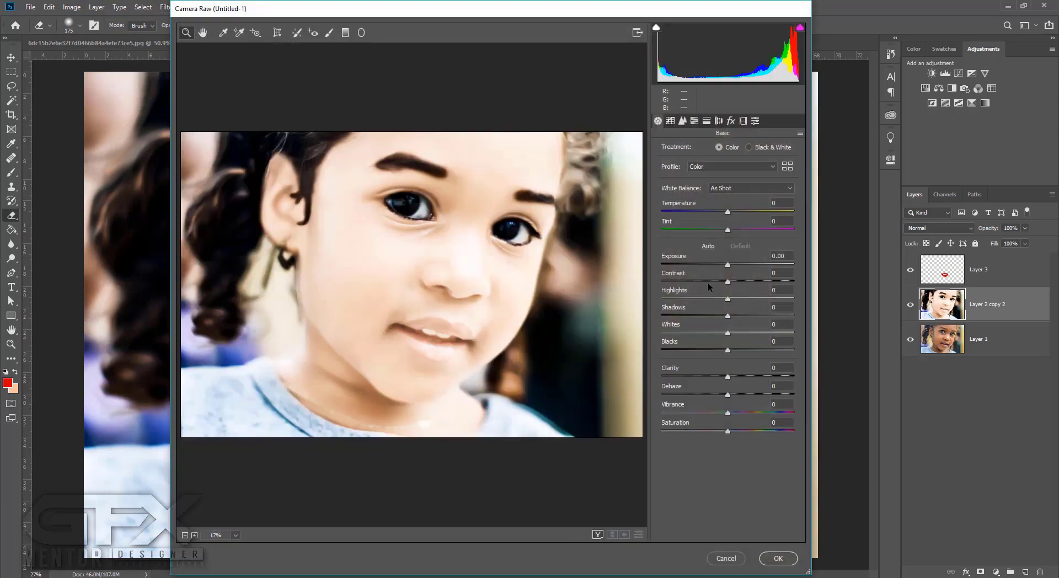
drag(707, 283, 714, 317)
click(712, 332)
click(700, 316)
click(720, 350)
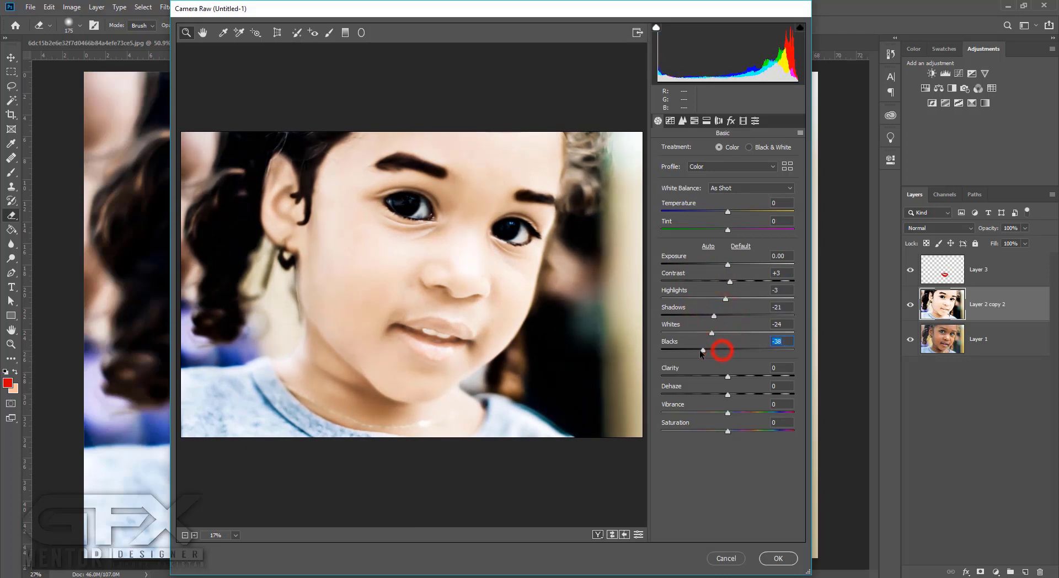
drag(728, 379, 727, 433)
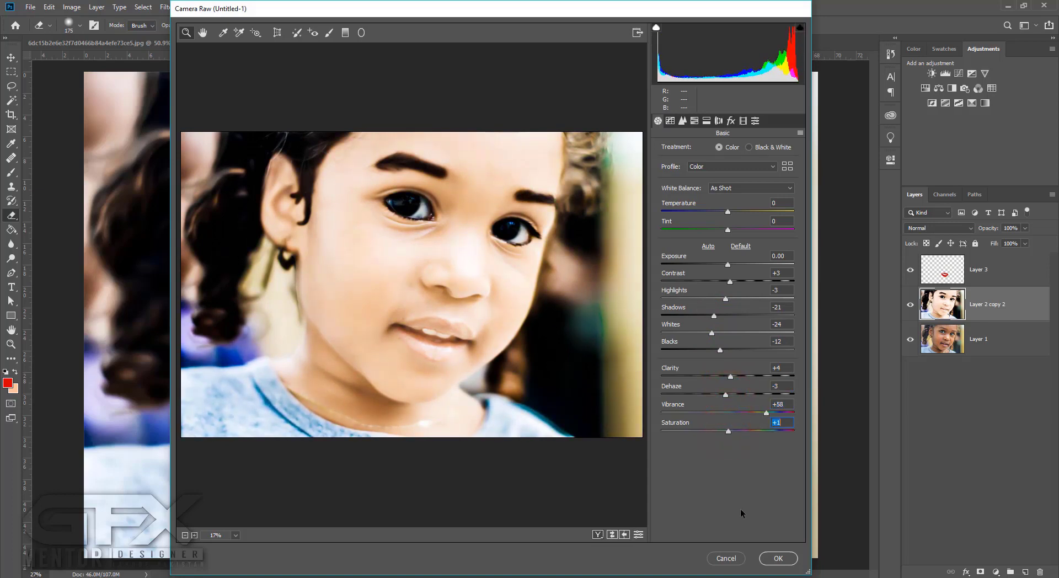
click(774, 558)
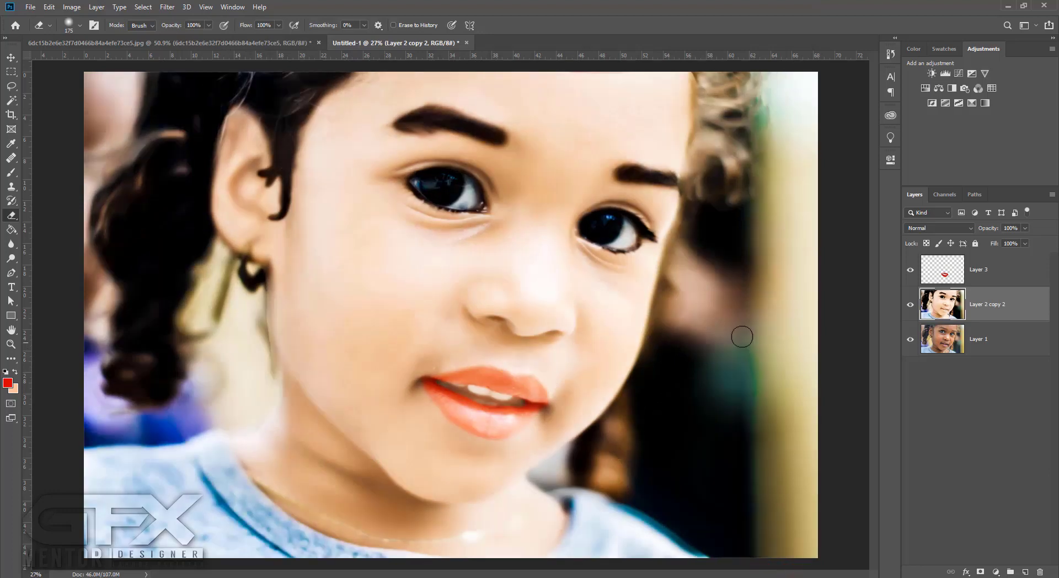
- Compare the retouched portrait with the original by repeatedly showing Layer 1 alone and restoring all layers
scroll(605, 281, down, 5)
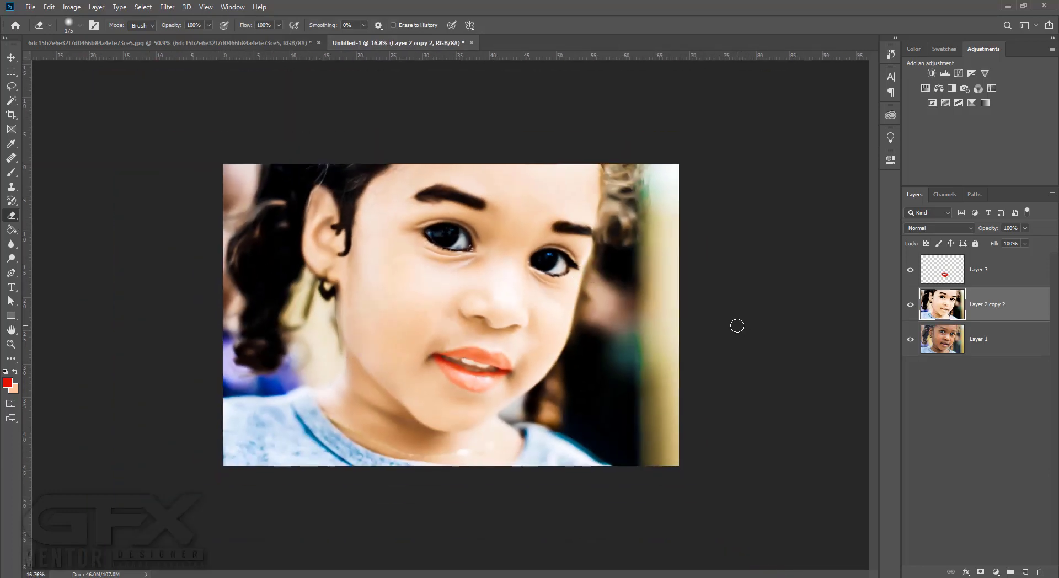
alt+click(910, 341)
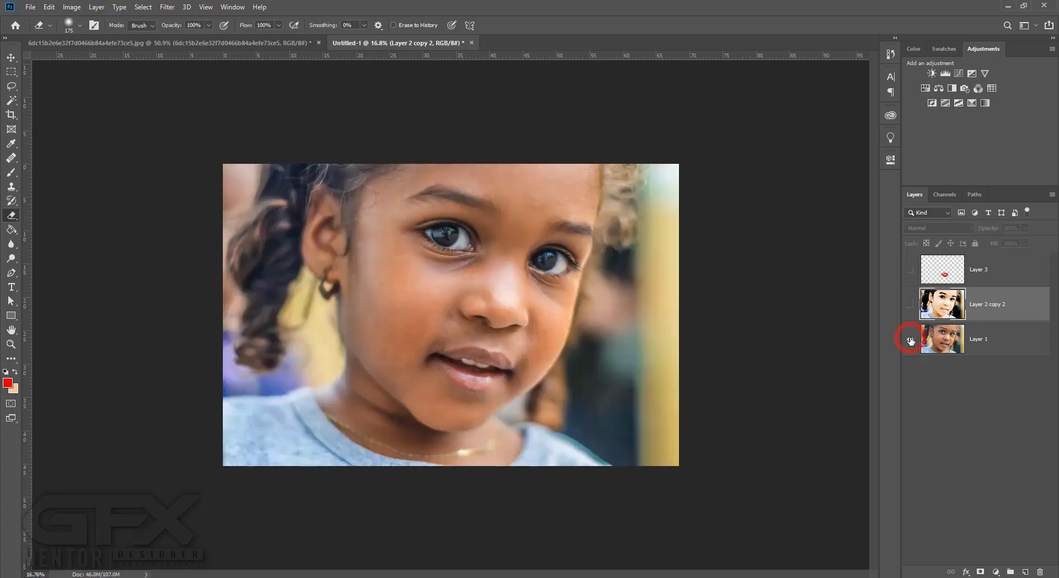
alt+click(910, 341)
alt+click(911, 341)
alt+click(910, 341)
alt+click(910, 341)
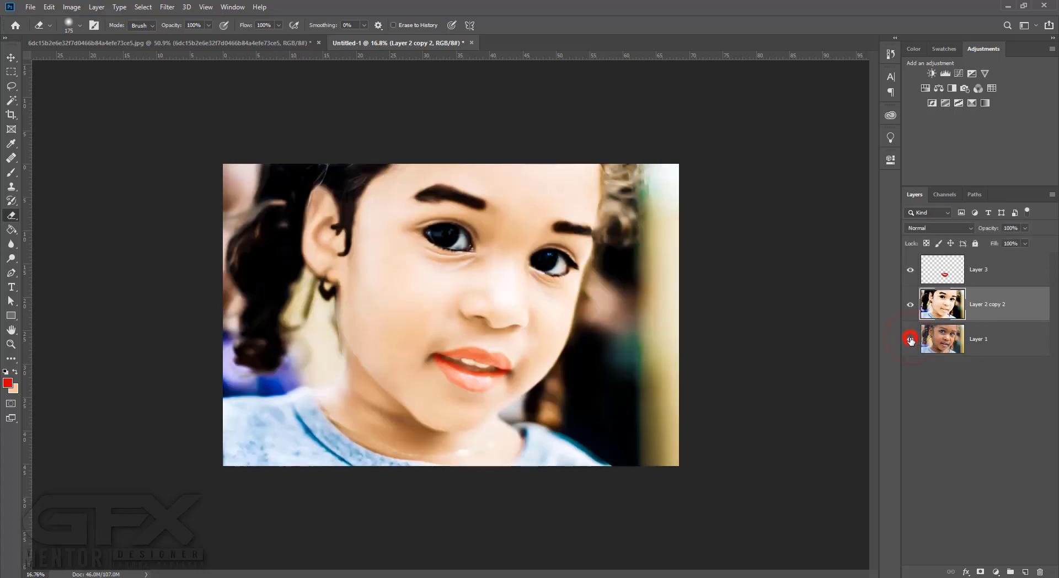
alt+click(911, 340)
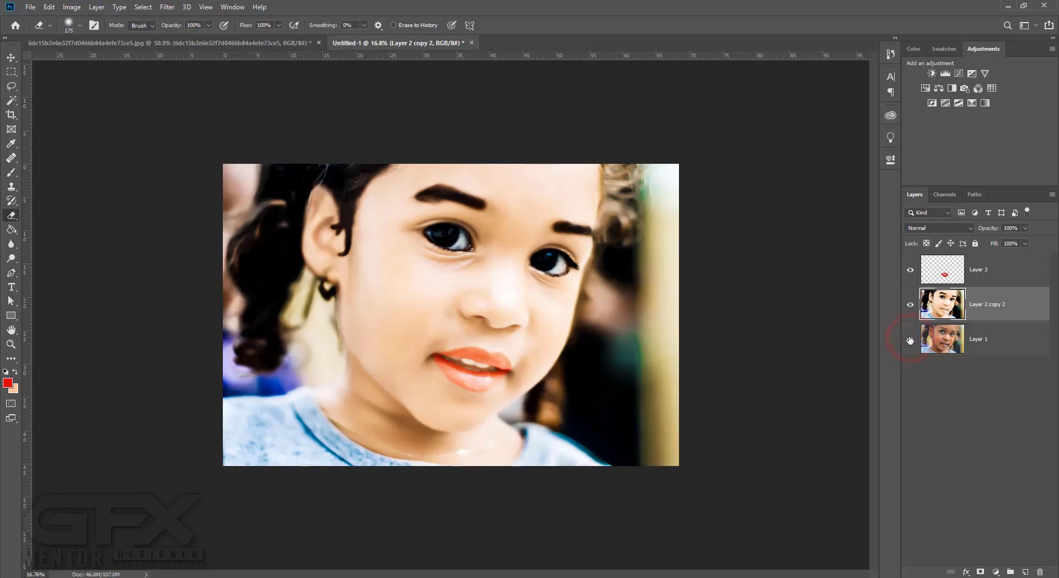